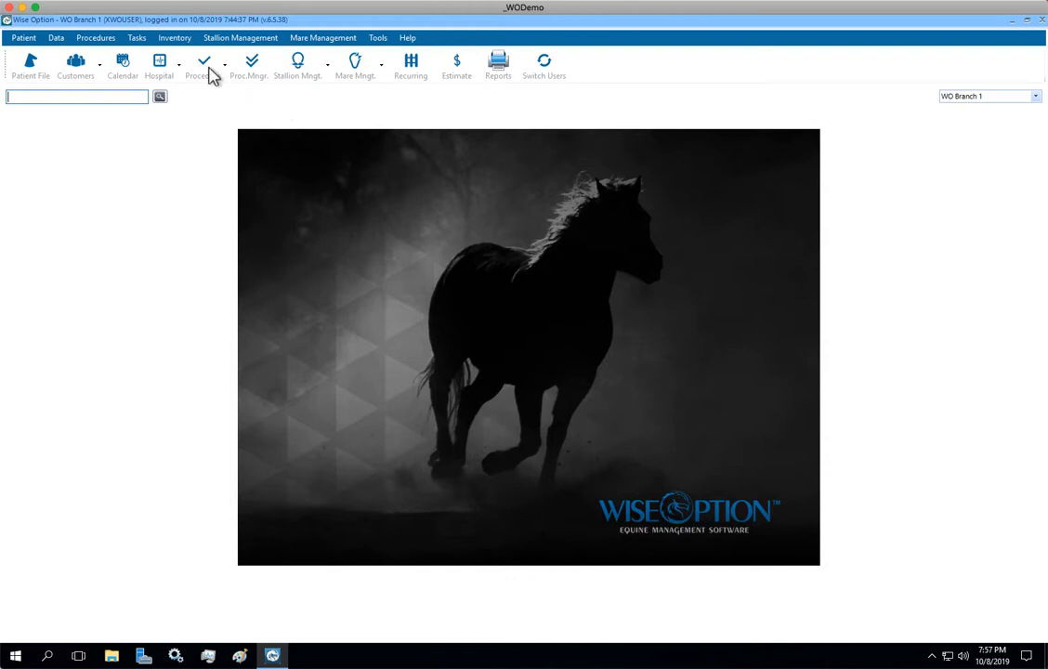
- Open the Task File and filter the task list to the four Board tasks
{"action": "left_click", "coordinate": [138, 40]}
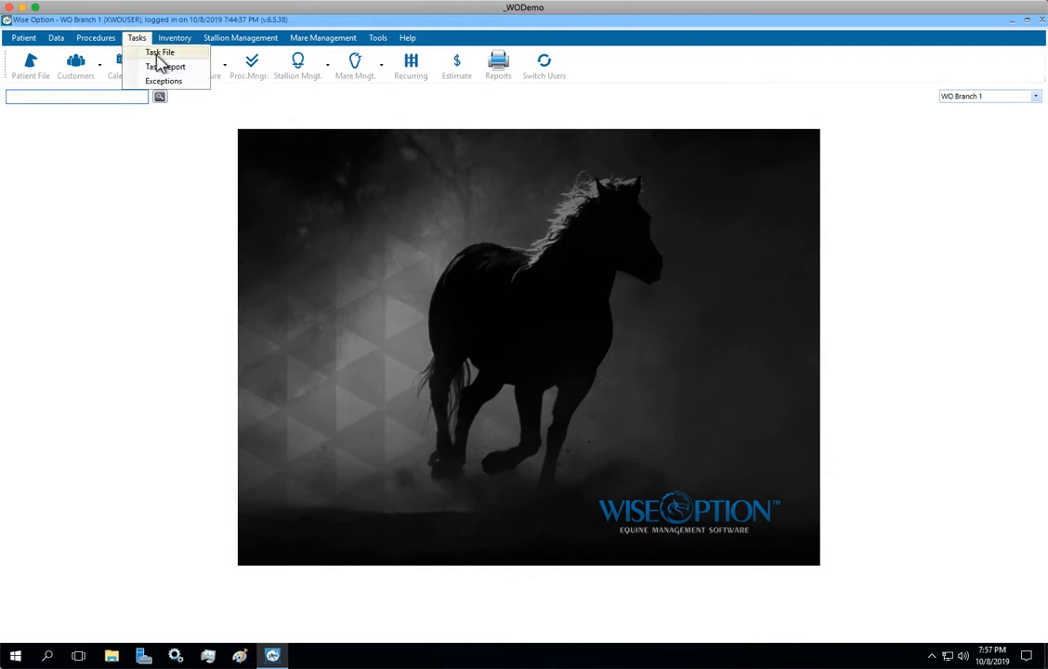
{"action": "left_click", "coordinate": [159, 66]}
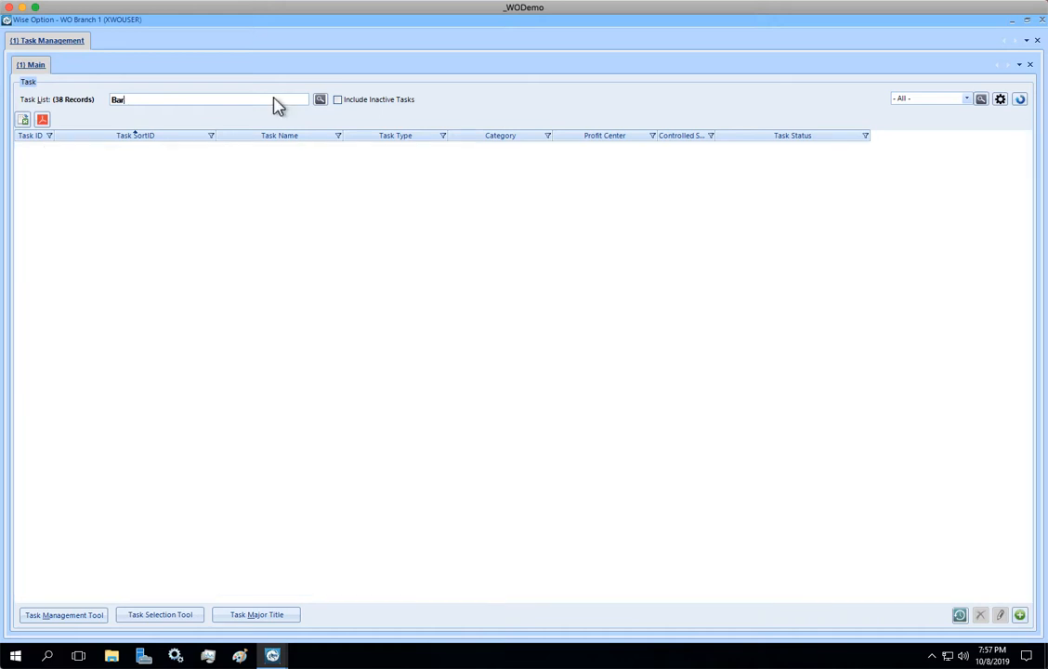
{"action": "type", "text": "oard"}
{"action": "key", "text": "Return"}
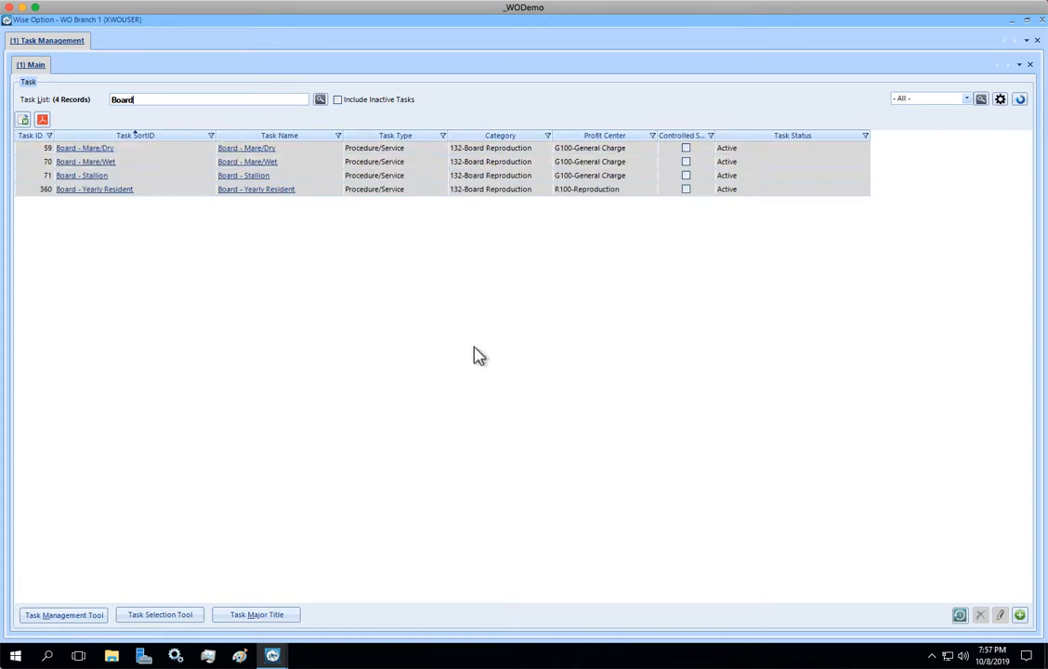
{"action": "left_click", "coordinate": [1019, 615]}
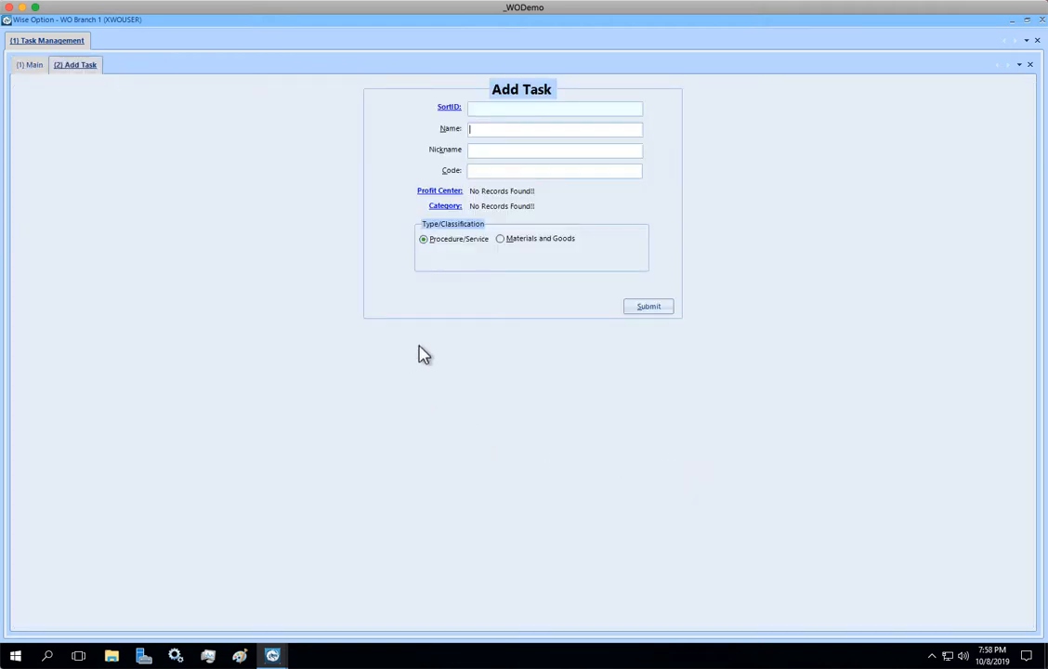
- Add task 'Board - Foal' with profit center G100-General Charge and category 132-Board Reproduction
{"action": "type", "text": "Board - Foal"}
{"action": "left_click", "coordinate": [438, 192]}
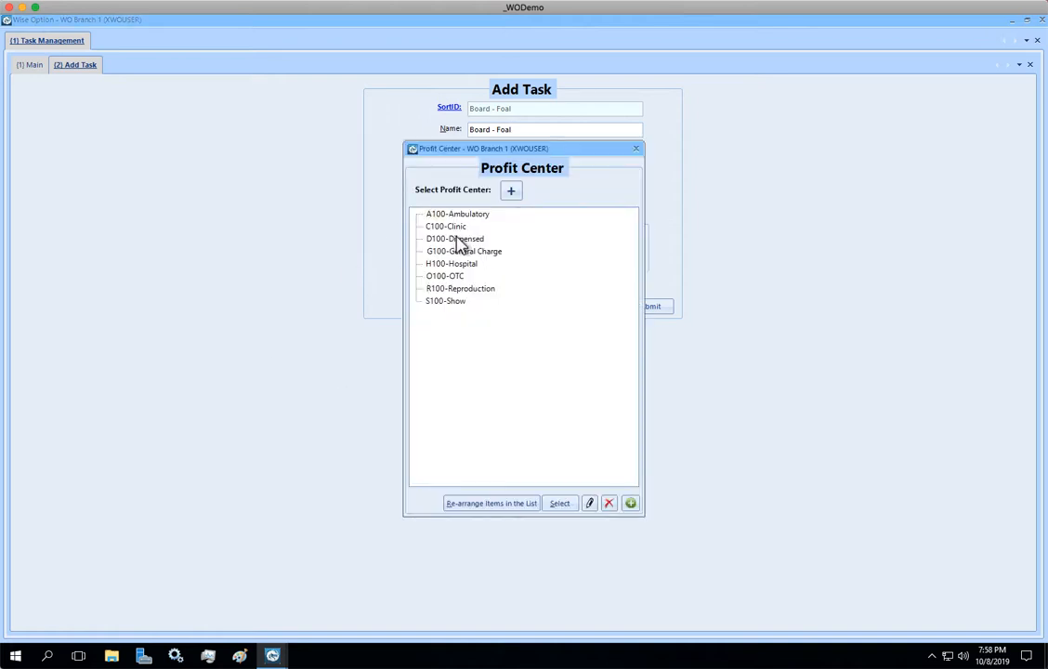
{"action": "left_click", "coordinate": [483, 251]}
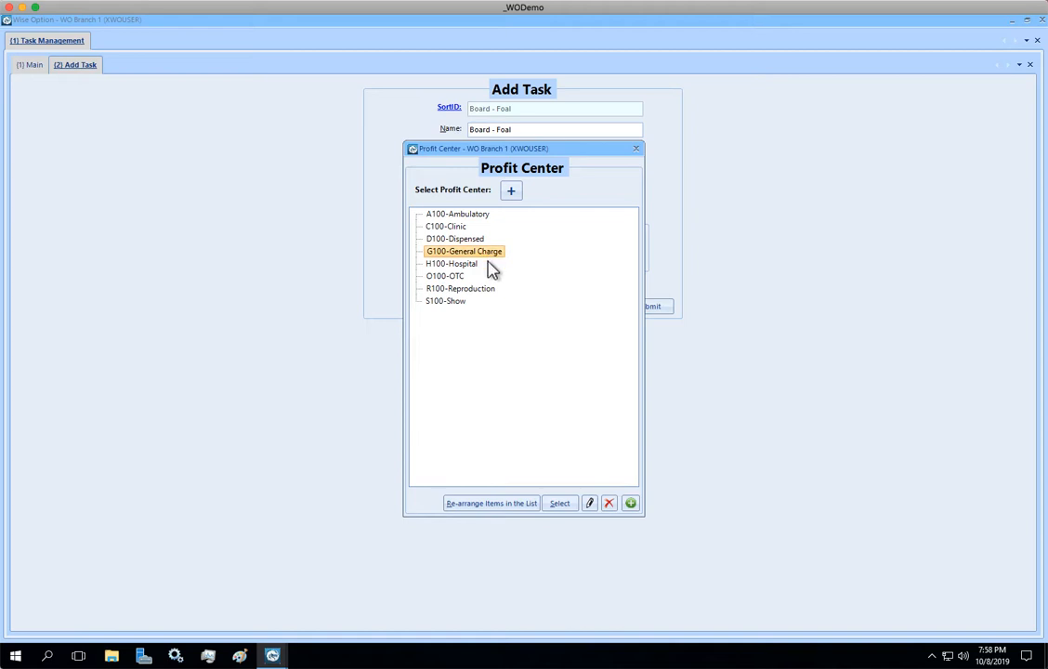
{"action": "left_click", "coordinate": [559, 503]}
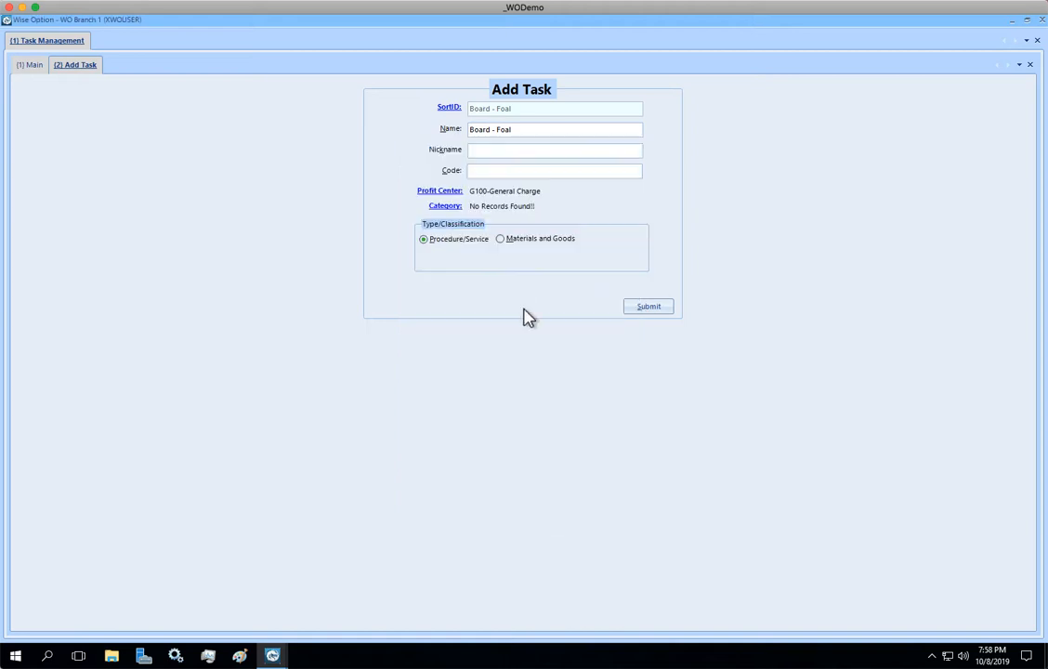
{"action": "left_click", "coordinate": [435, 208]}
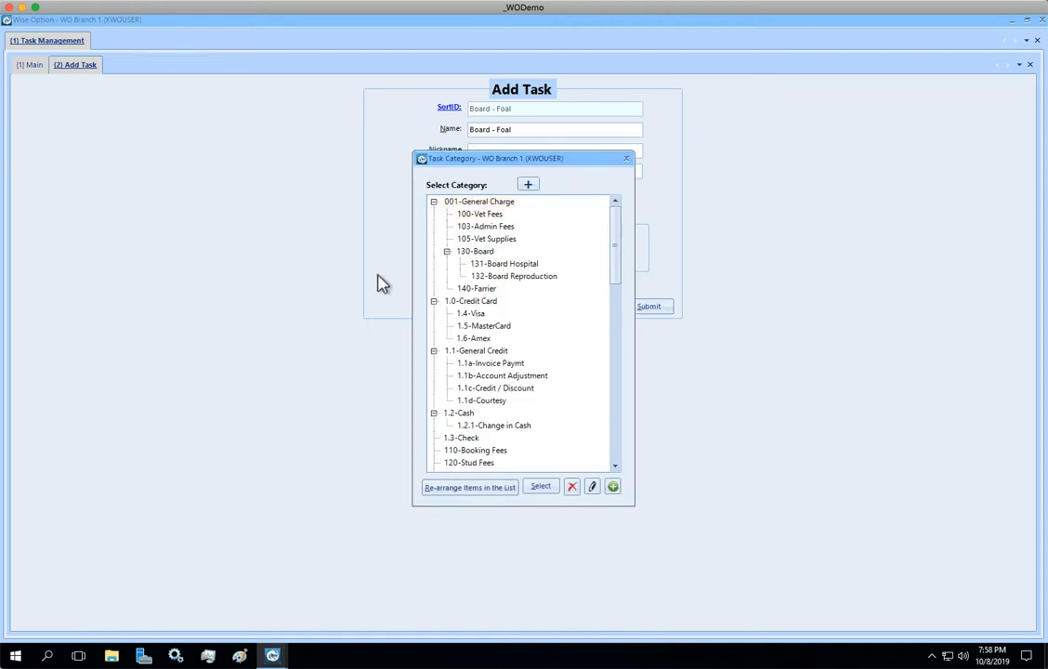
{"action": "left_click", "coordinate": [493, 452]}
{"action": "left_click", "coordinate": [523, 279]}
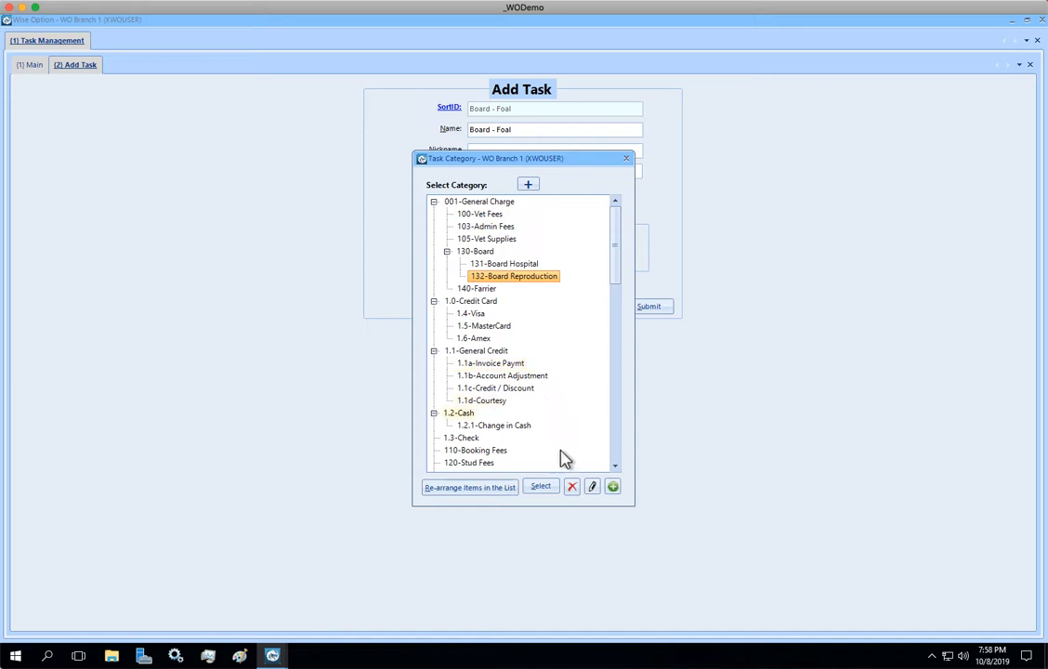
{"action": "left_click", "coordinate": [542, 486]}
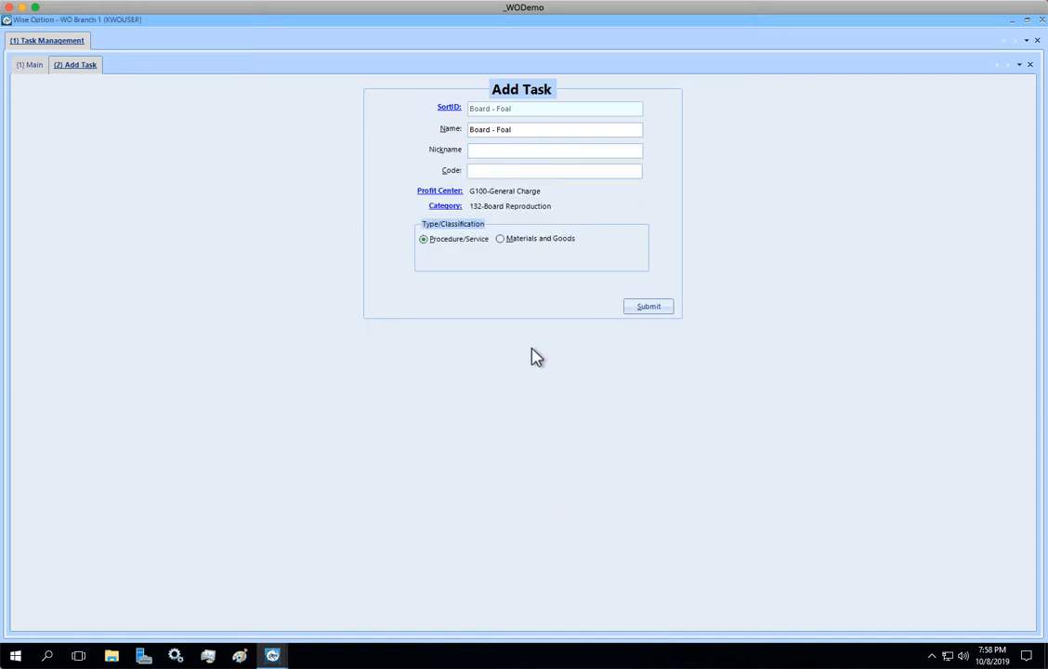
{"action": "left_click", "coordinate": [641, 309]}
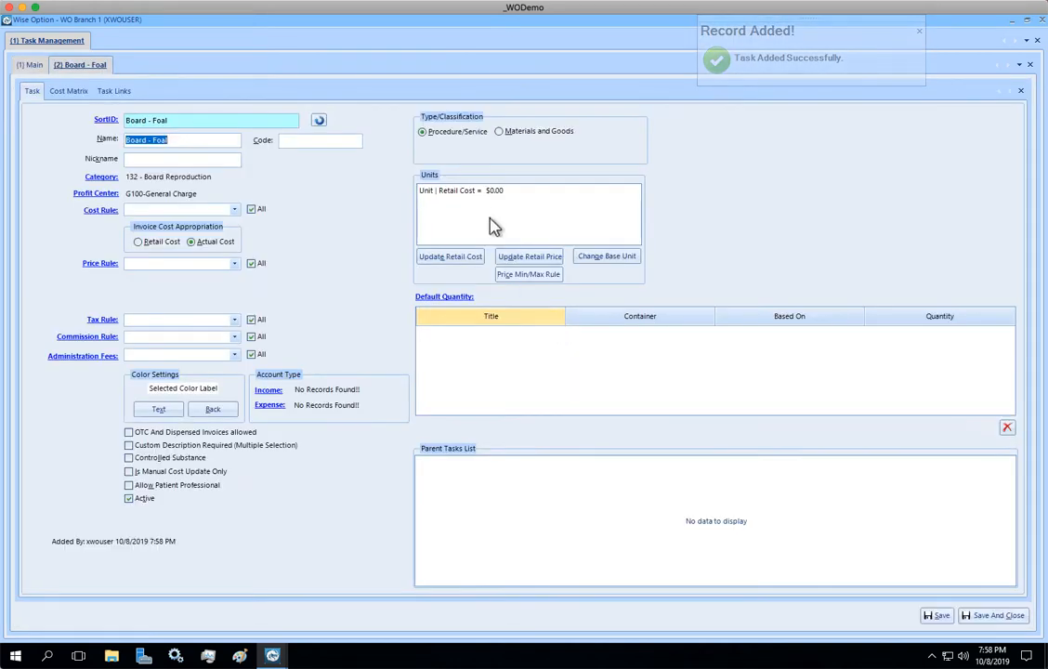
- Set the Board - Foal unit's retail price to $17.00 for all practices, then return to Main
{"action": "left_click", "coordinate": [467, 195]}
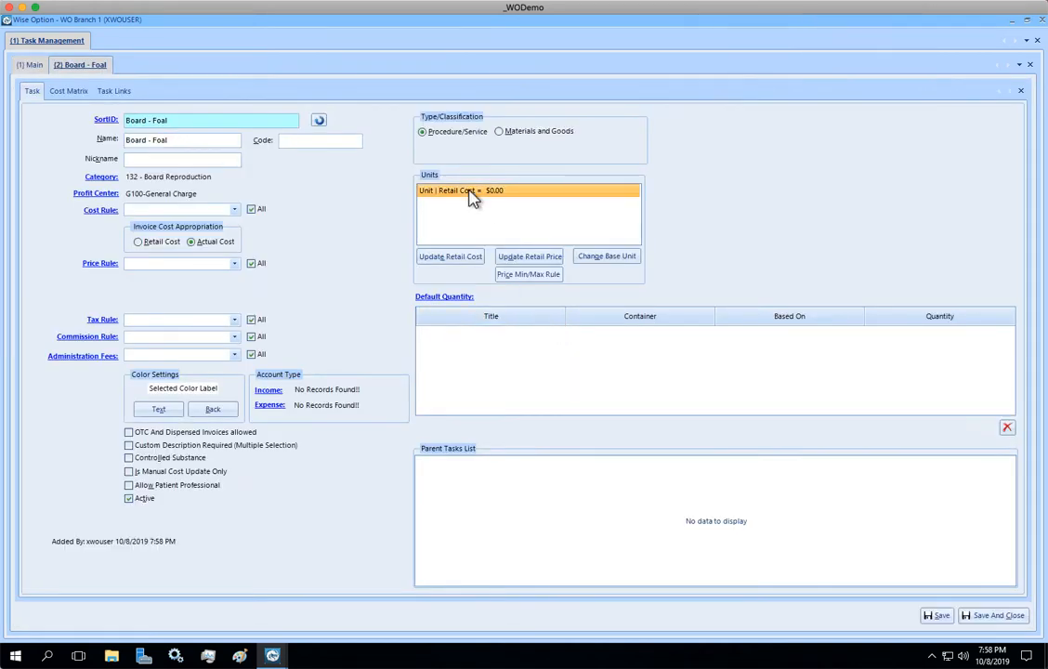
{"action": "left_click", "coordinate": [530, 261]}
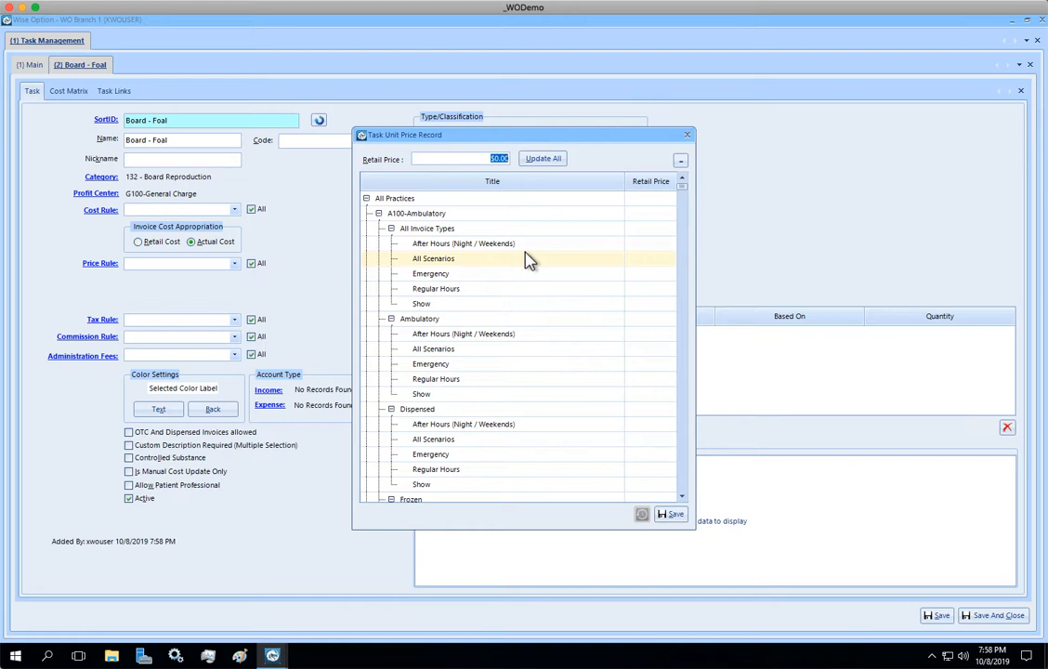
{"action": "type", "text": "17"}
{"action": "left_click", "coordinate": [553, 163]}
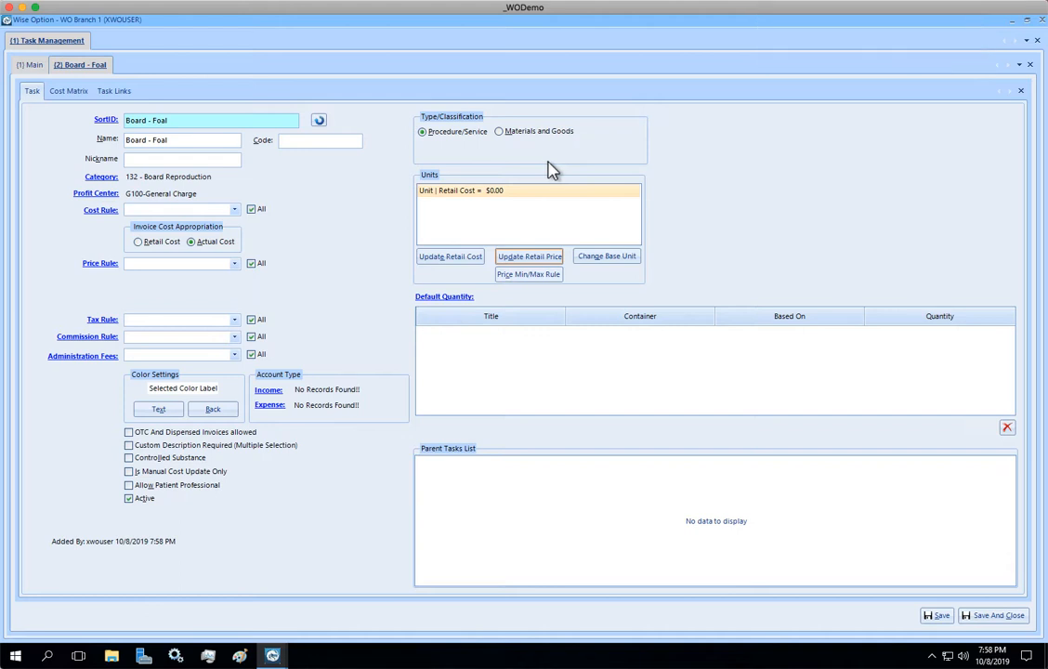
{"action": "left_click", "coordinate": [31, 65]}
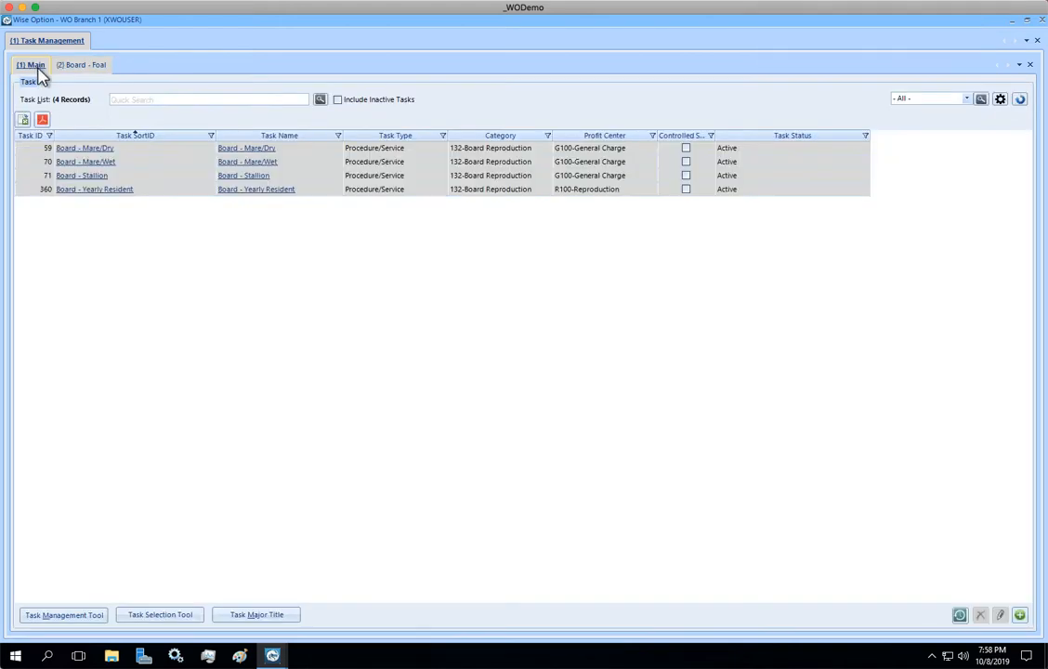
- Re-search 'board' to list five tasks and open the Board - Foal (ID 364) record
{"action": "left_click", "coordinate": [216, 101]}
{"action": "key", "text": "Return"}
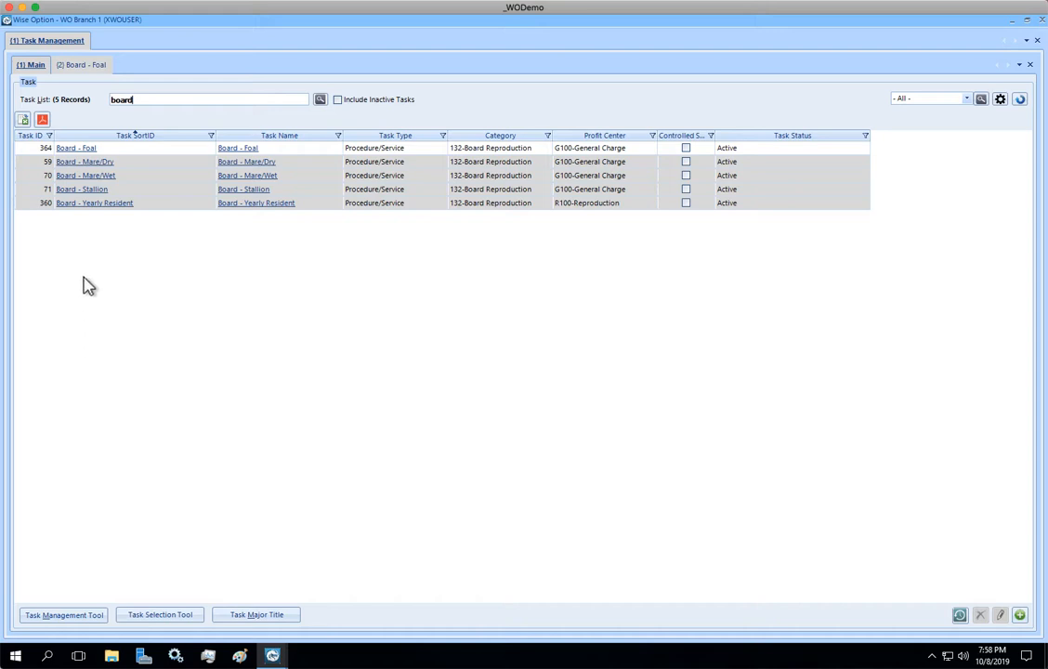
{"action": "left_click", "coordinate": [78, 150]}
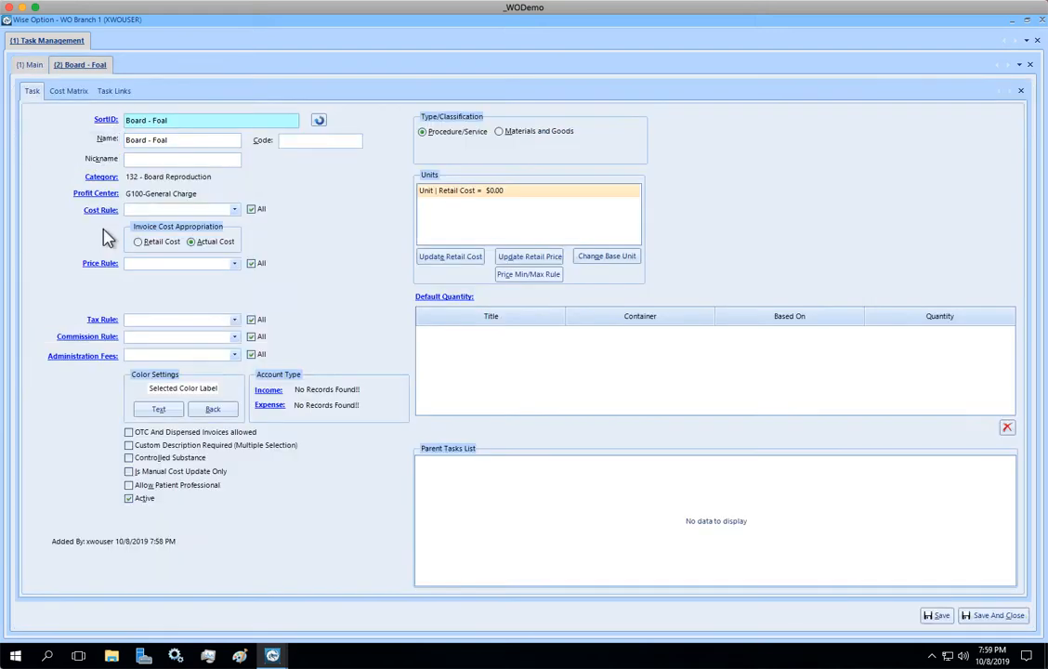
- Give Board - Foal the light grey DDDDDD background colour and close Task Management
{"action": "left_click", "coordinate": [211, 411]}
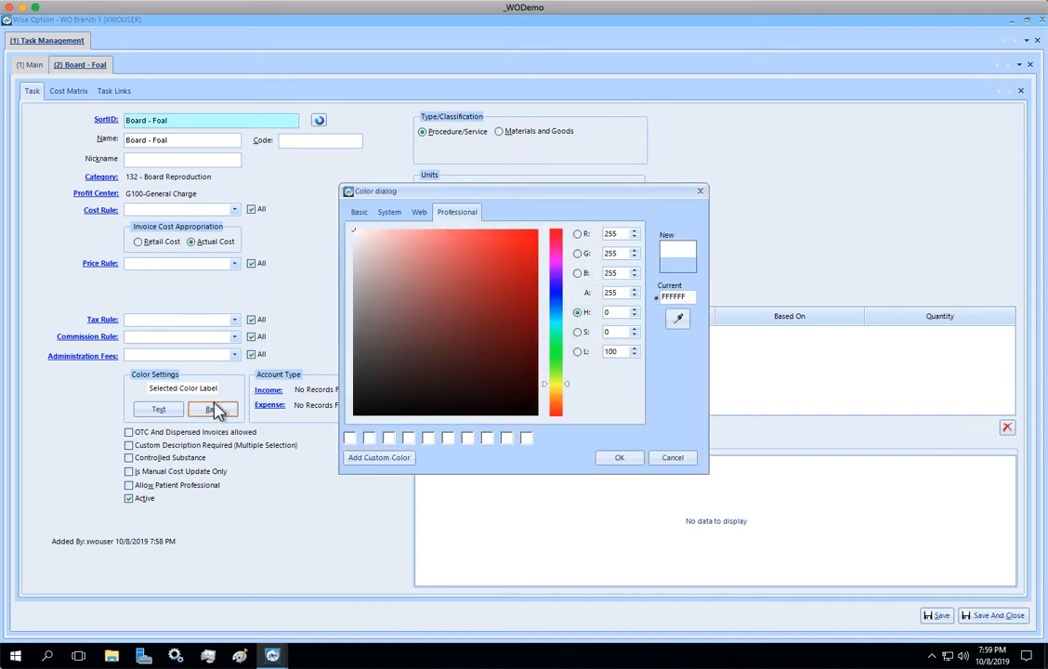
{"action": "left_click", "coordinate": [360, 214]}
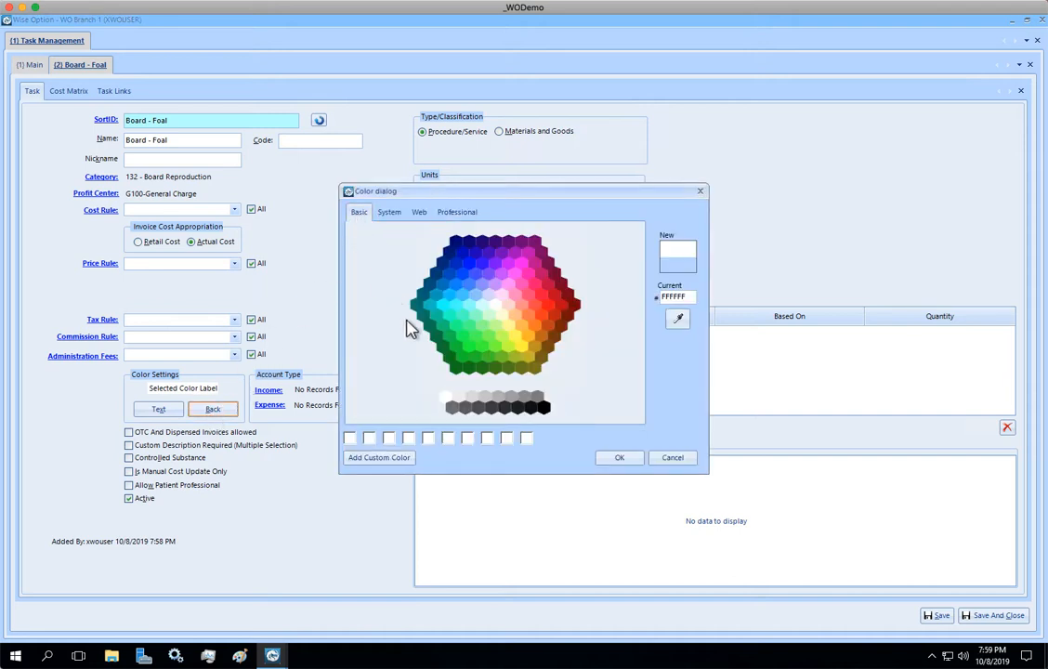
{"action": "left_click", "coordinate": [473, 398]}
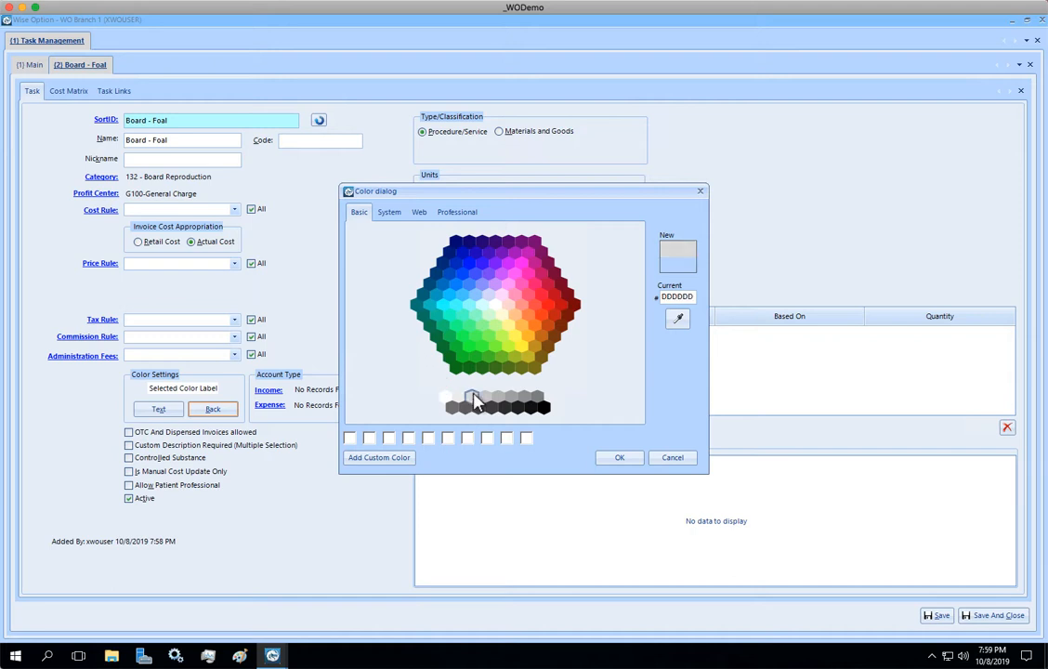
{"action": "left_click", "coordinate": [619, 458]}
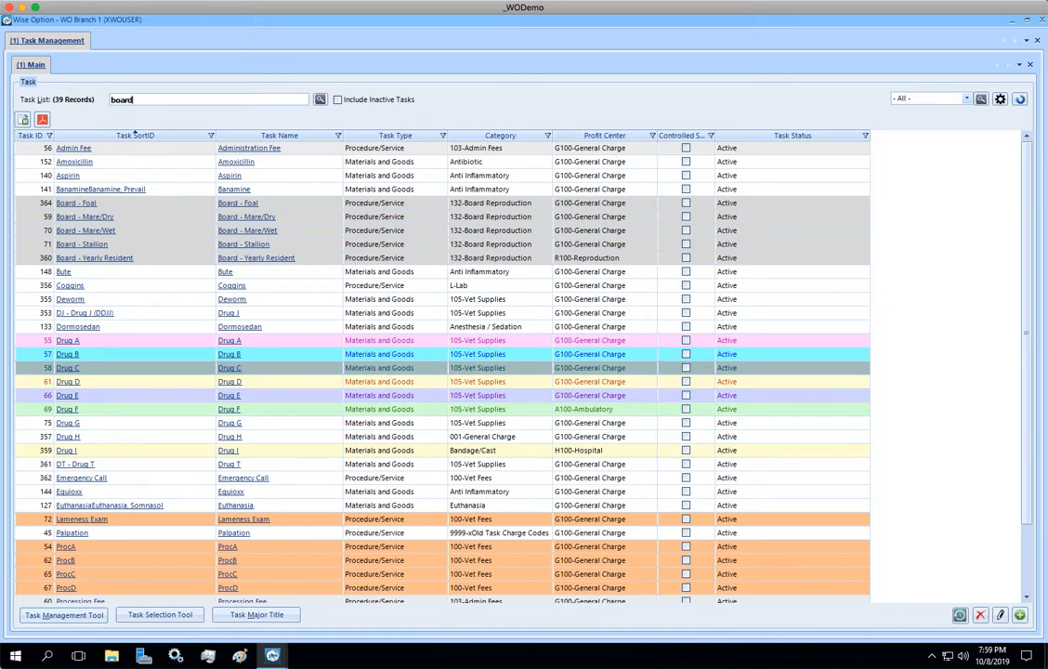
{"action": "key", "text": "Return"}
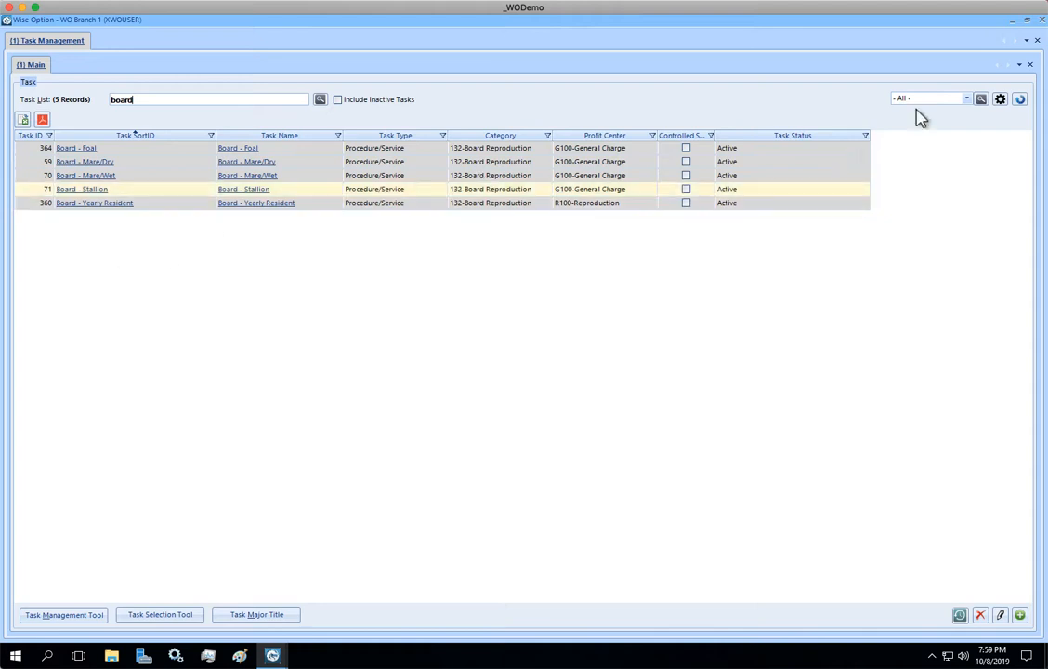
{"action": "left_click", "coordinate": [1041, 21]}
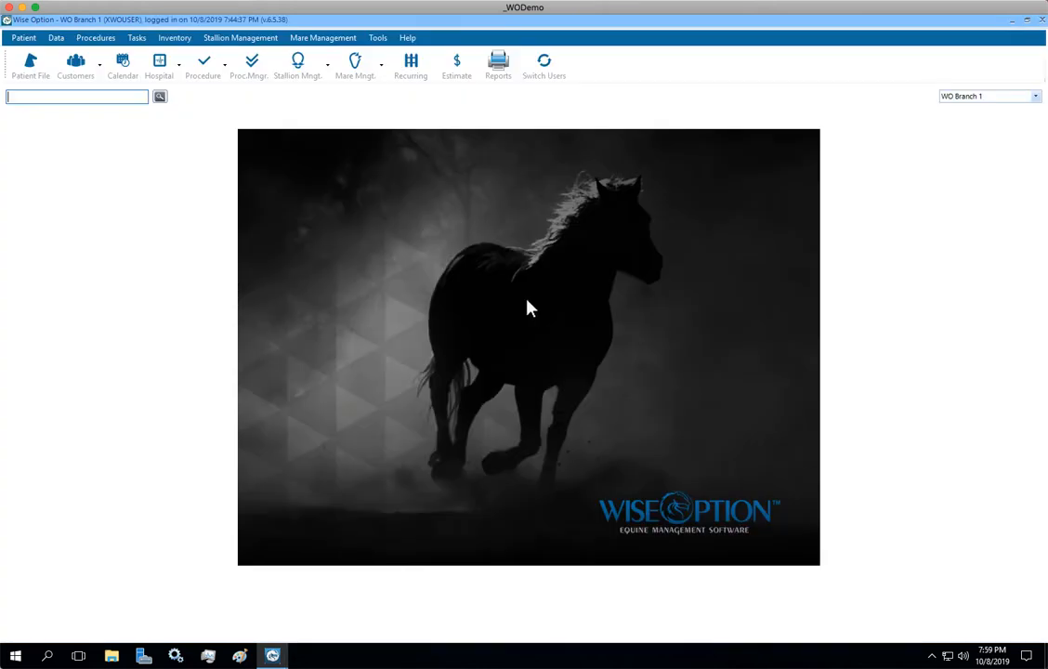
- Open patient 878 RunningCrazy (Crazy) from the Patient File and start its recurring check-in
{"action": "left_click", "coordinate": [34, 66]}
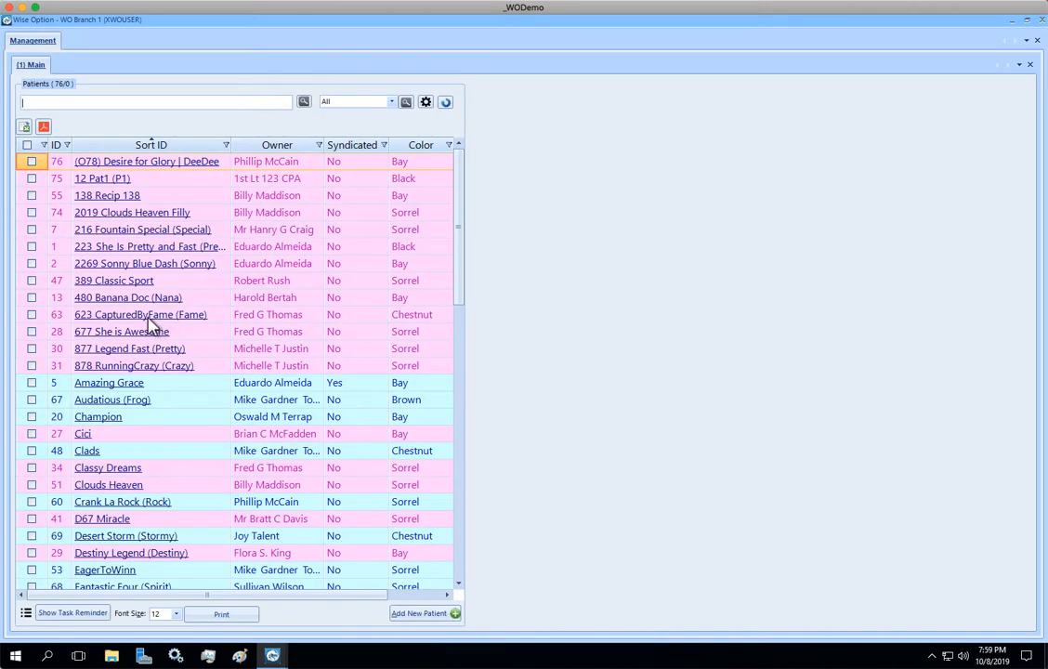
{"action": "left_click", "coordinate": [147, 315]}
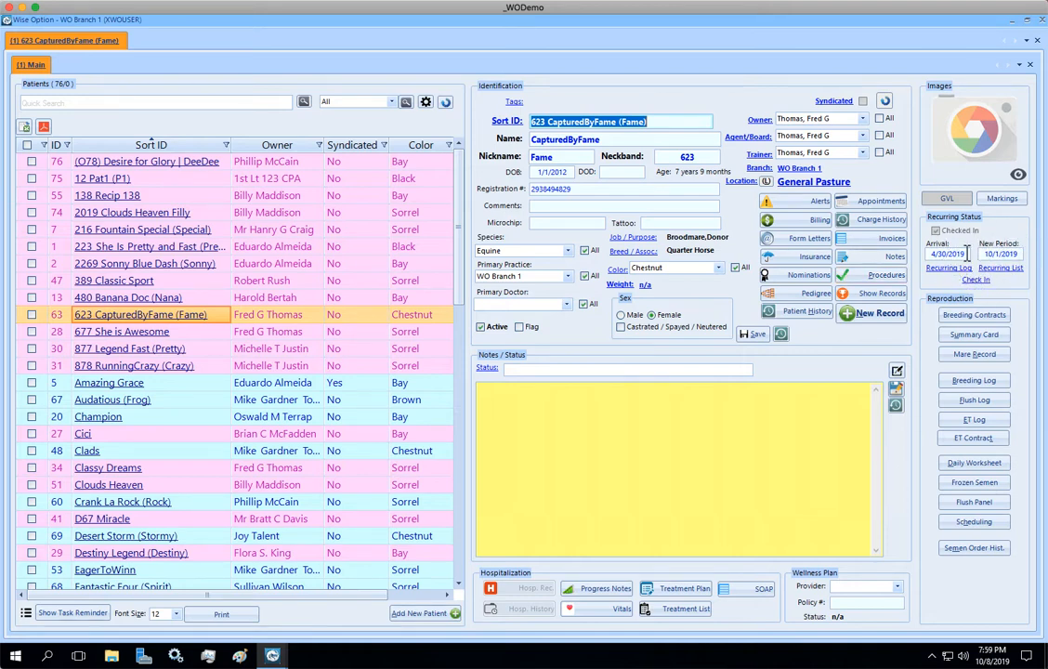
{"action": "left_click", "coordinate": [151, 367]}
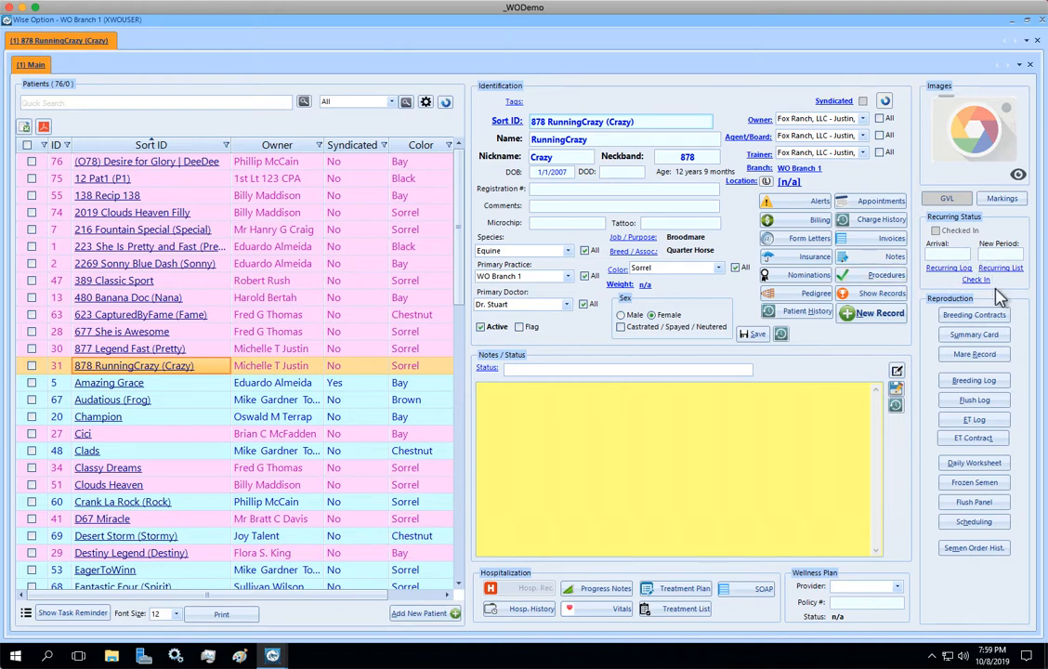
{"action": "left_click", "coordinate": [975, 283]}
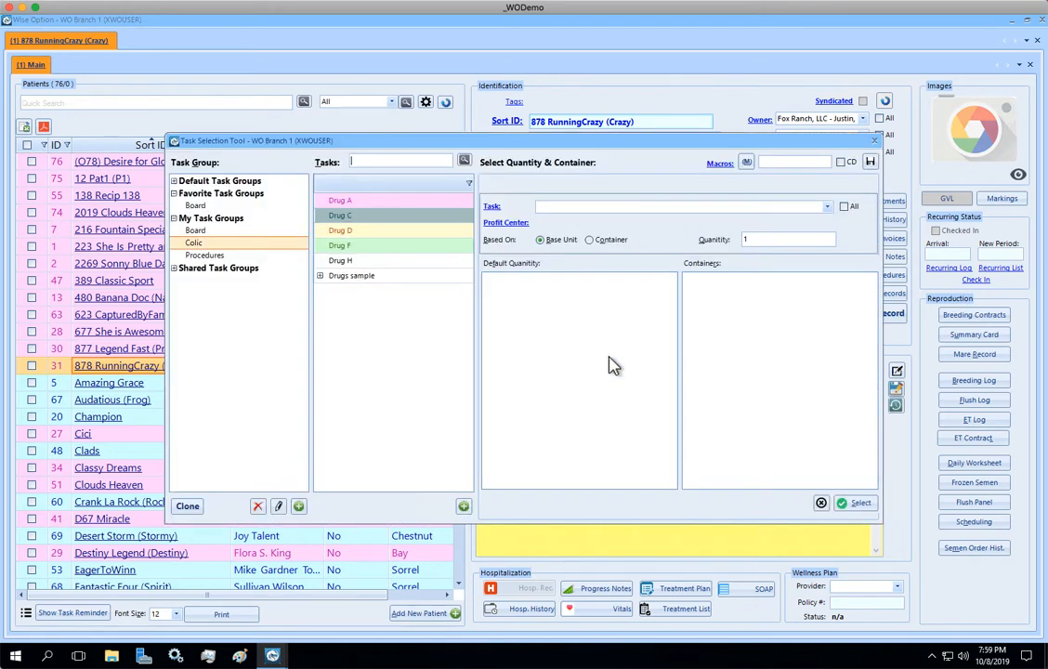
- Add Board - Foal to the Board task group, then select Board - Mare/Dry as the charge task
{"action": "left_click", "coordinate": [195, 231]}
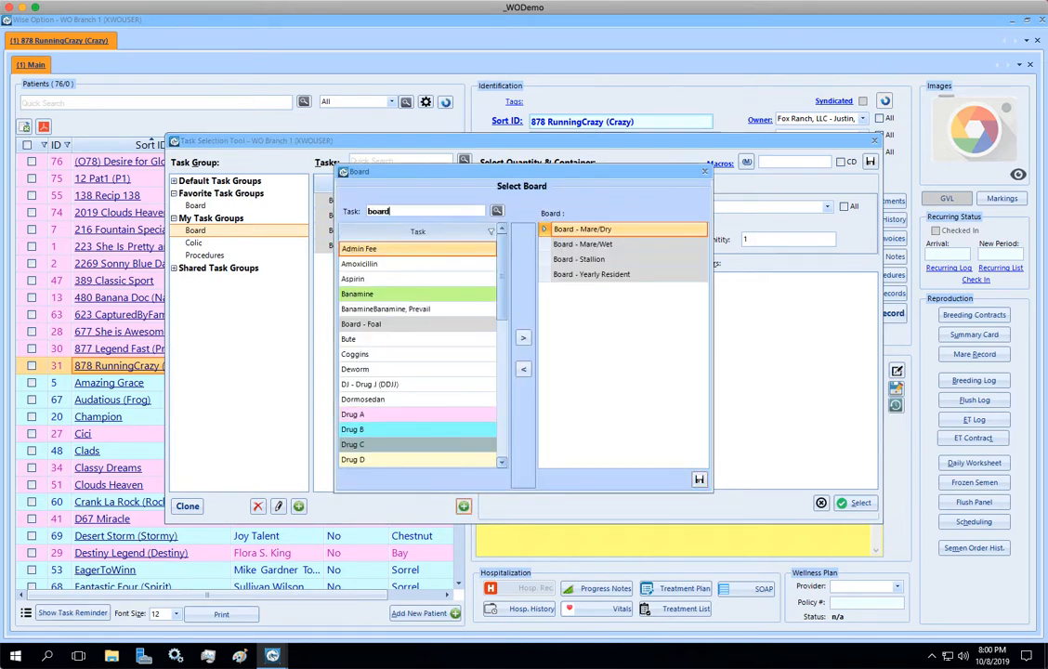
{"action": "key", "text": "Return"}
{"action": "left_click", "coordinate": [387, 250]}
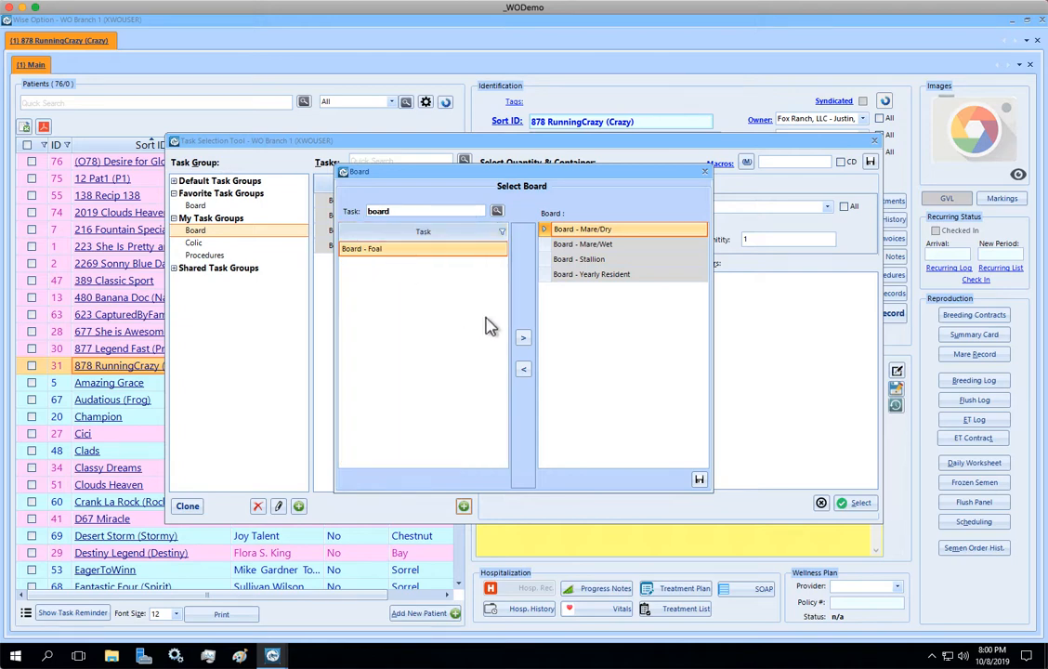
{"action": "left_click", "coordinate": [523, 338]}
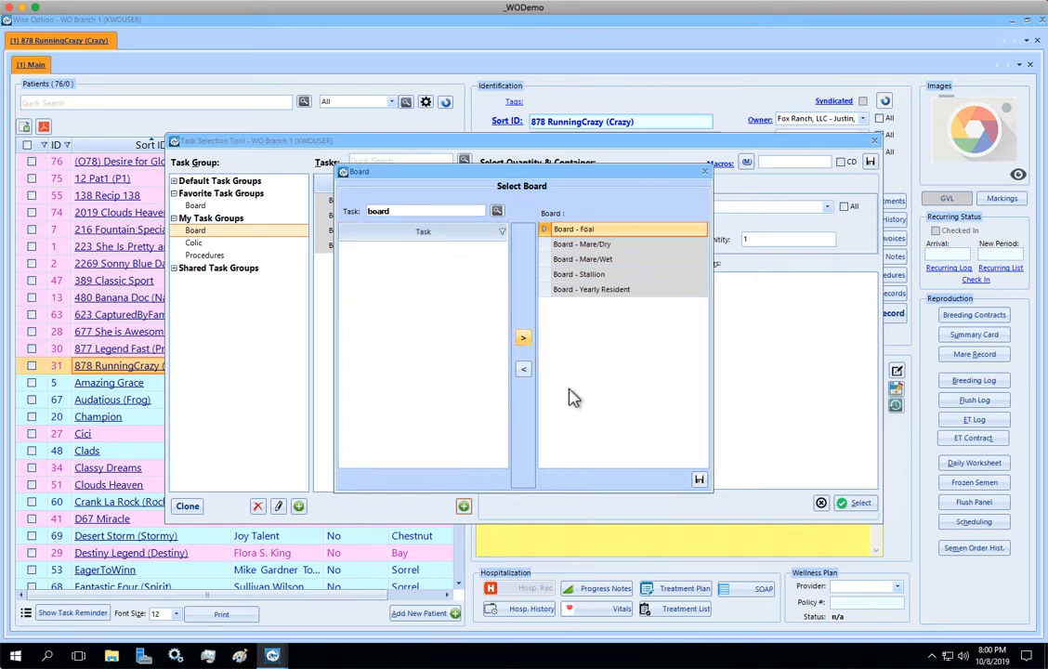
{"action": "left_click", "coordinate": [699, 481]}
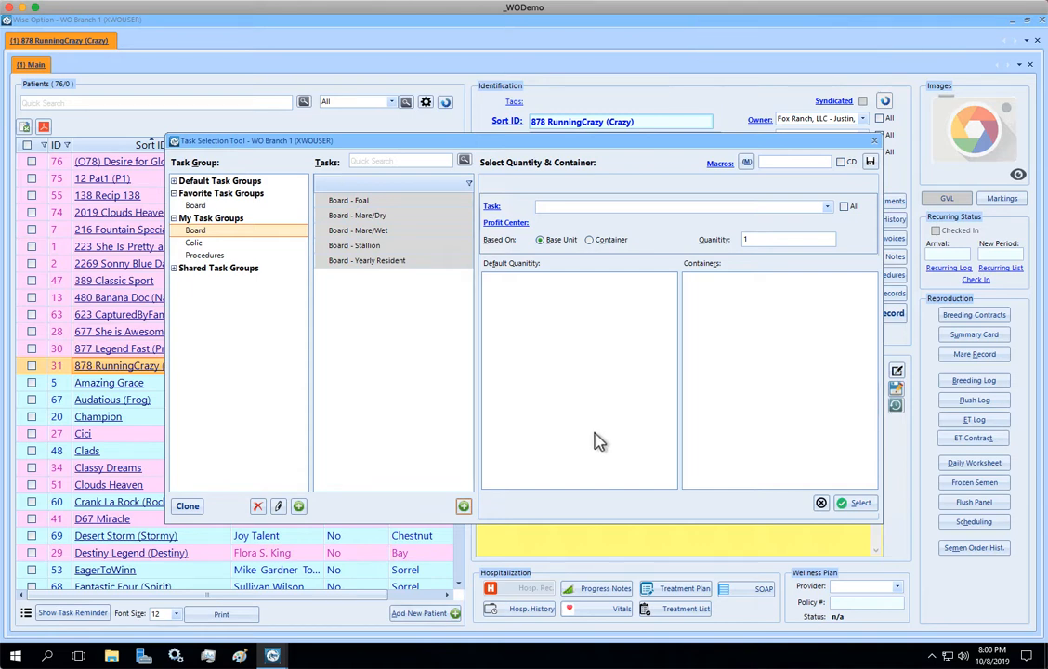
{"action": "left_click", "coordinate": [375, 215]}
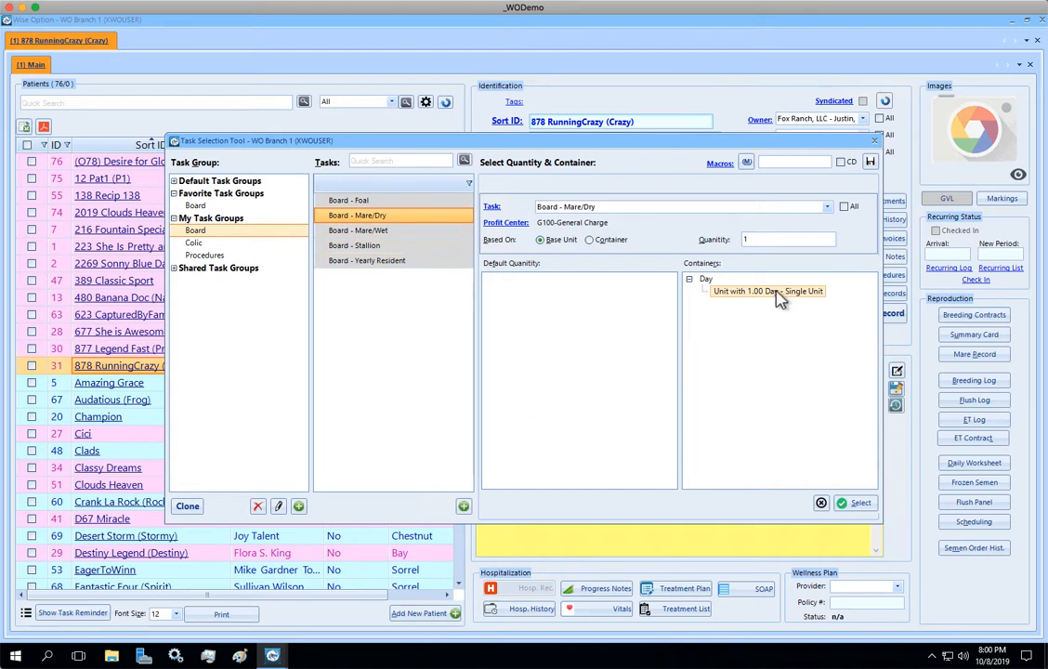
{"action": "left_click", "coordinate": [855, 502]}
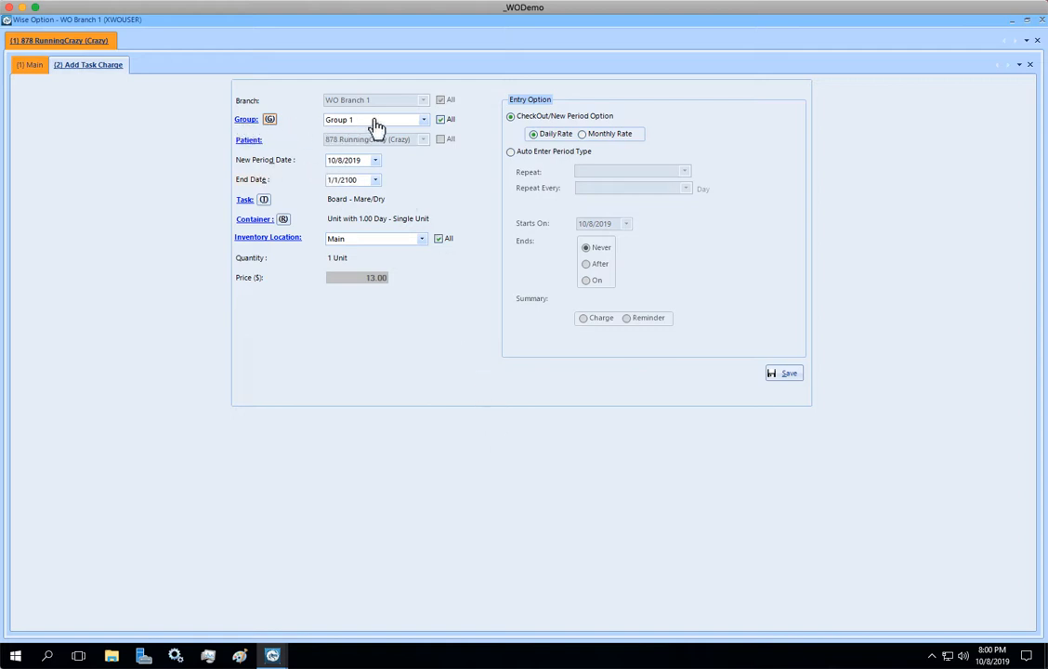
{"action": "left_click", "coordinate": [423, 119]}
{"action": "left_click", "coordinate": [421, 121]}
{"action": "left_click", "coordinate": [423, 120]}
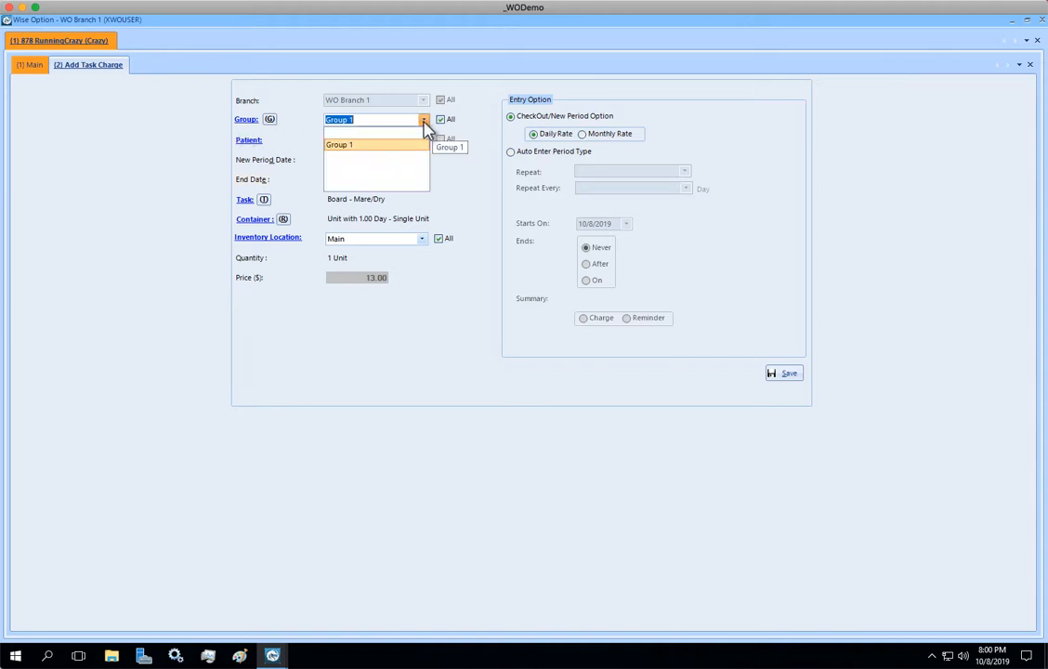
{"action": "left_click", "coordinate": [424, 120]}
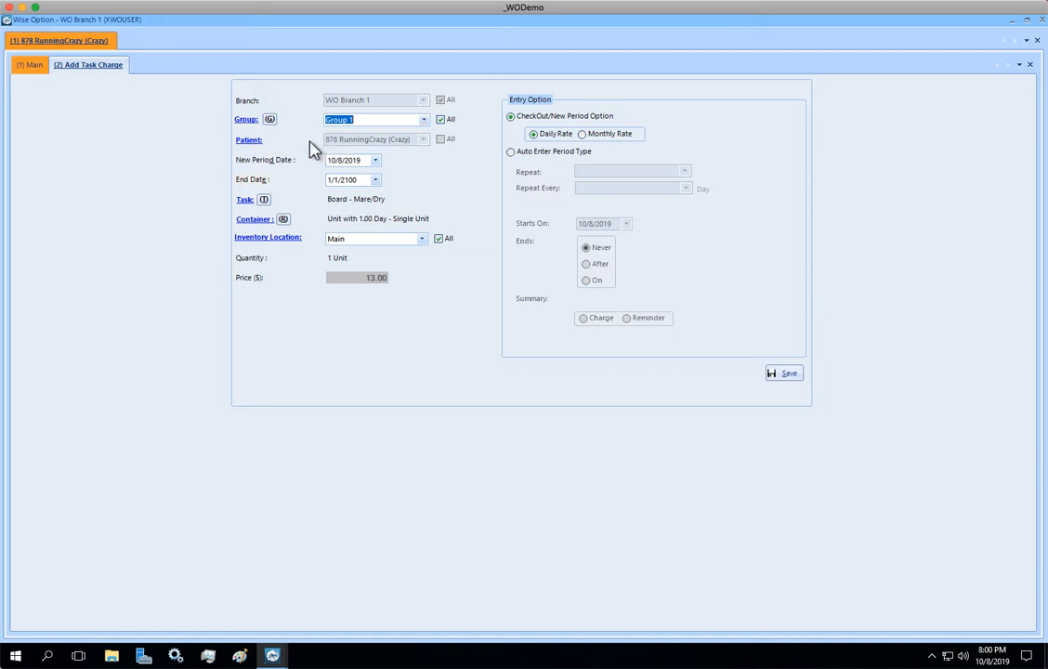
{"action": "left_click", "coordinate": [248, 121]}
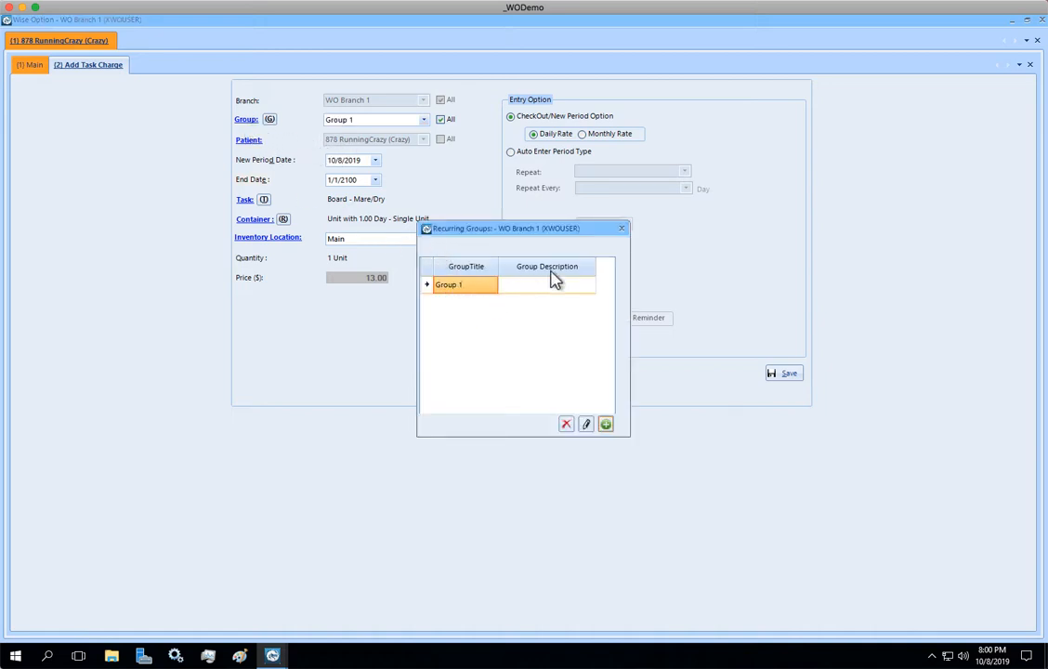
{"action": "left_click", "coordinate": [621, 228]}
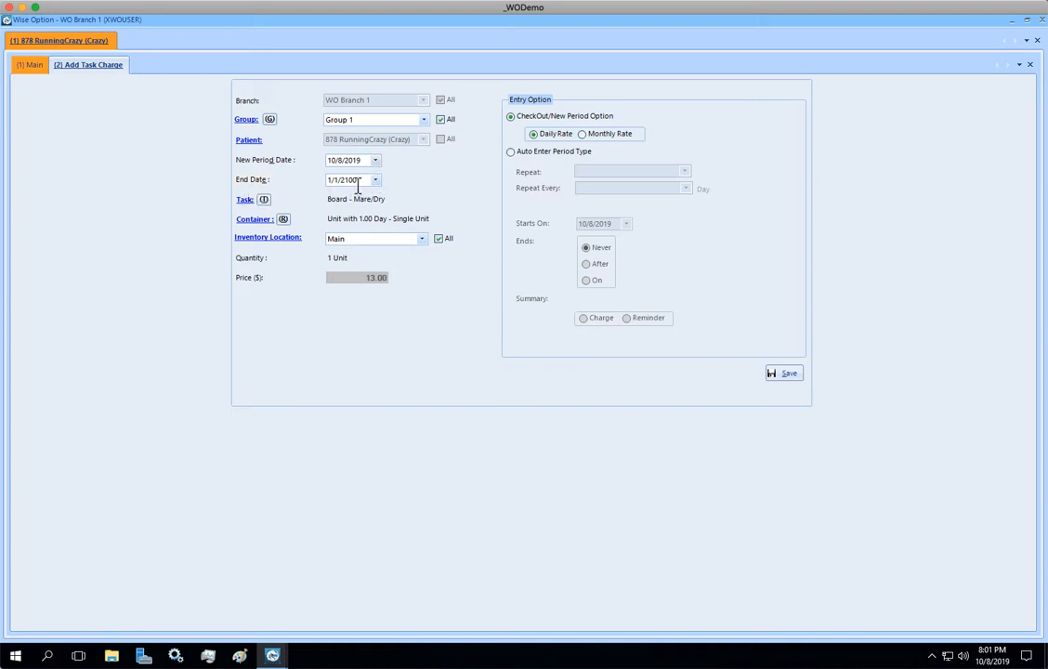
- Keep end date 1/1/2100, set inventory location to Main, and save the Board - Mare/Dry charge
{"action": "left_click_drag", "start_coordinate": [351, 183], "coordinate": [314, 180]}
{"action": "left_click", "coordinate": [421, 240]}
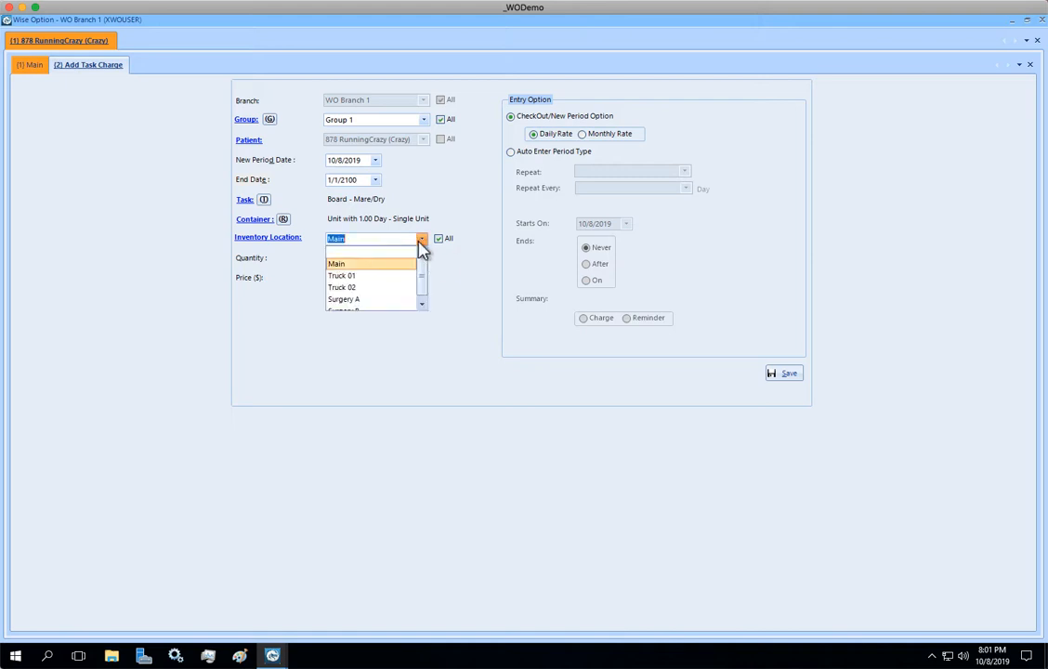
{"action": "left_click", "coordinate": [353, 275]}
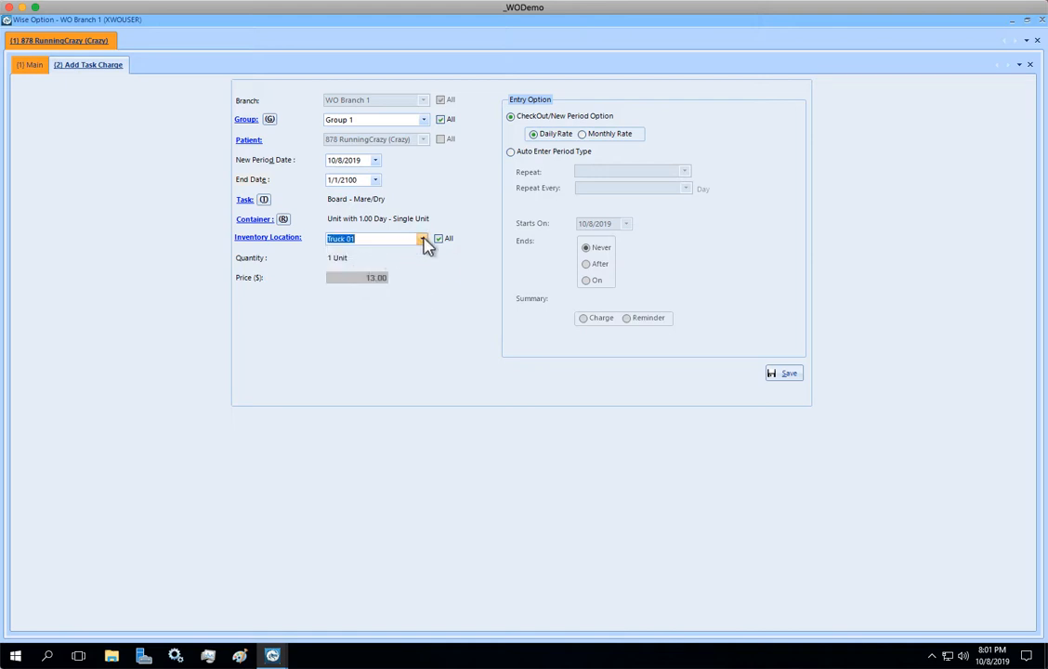
{"action": "left_click", "coordinate": [423, 239]}
{"action": "left_click", "coordinate": [342, 264]}
{"action": "left_click", "coordinate": [782, 376]}
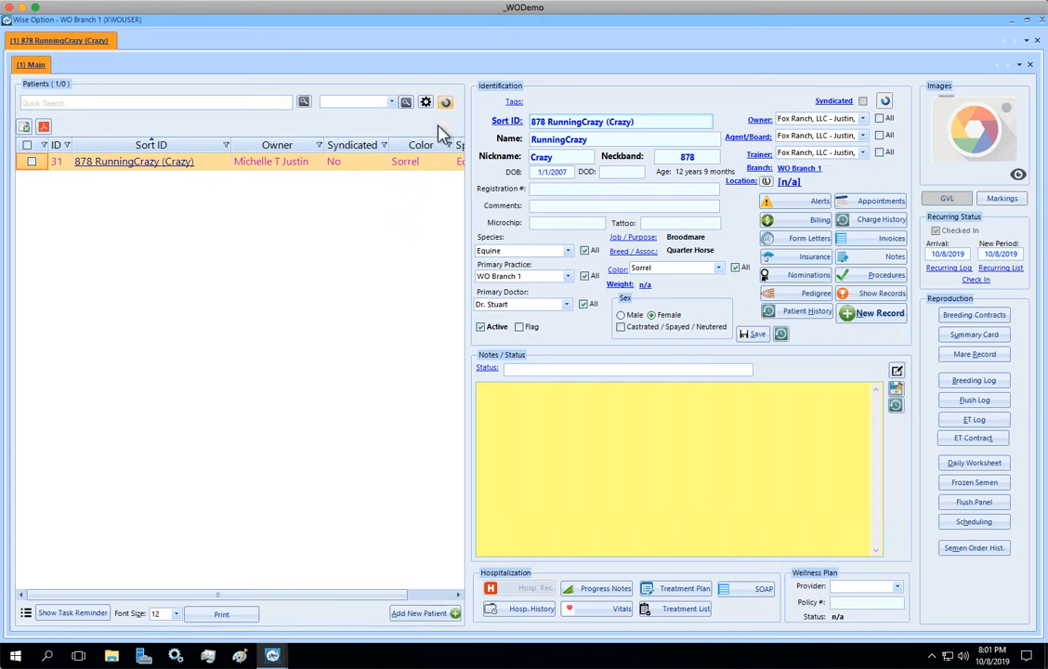
- Show all 76 patients and tick 57 Next Frontier and 54 O23 Clouds Run (Sister)
{"action": "left_click", "coordinate": [445, 103]}
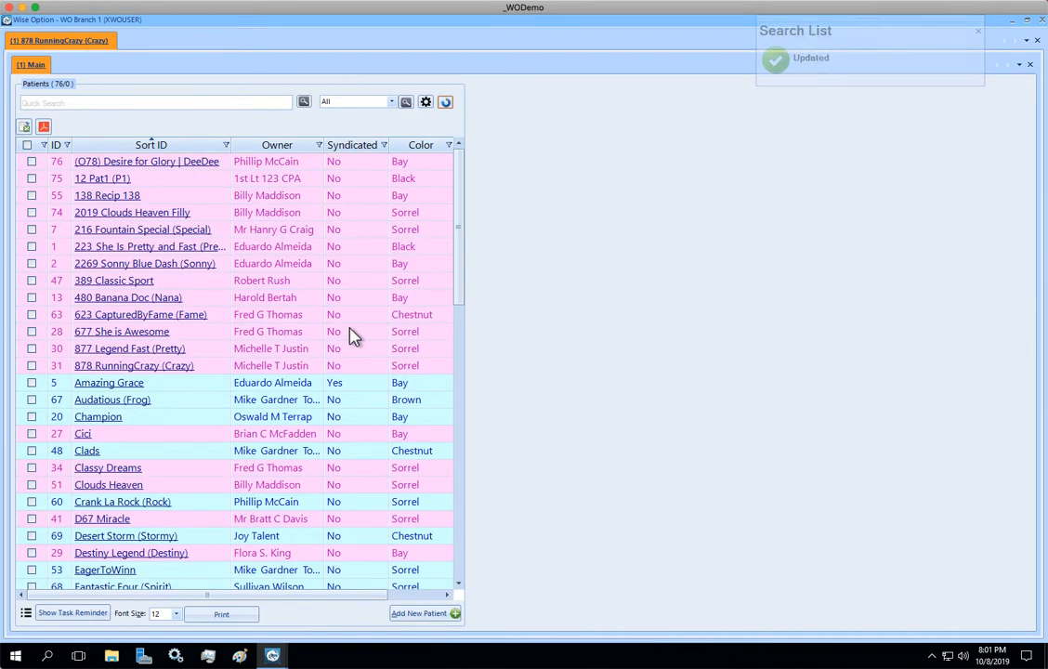
{"action": "left_click", "coordinate": [460, 434]}
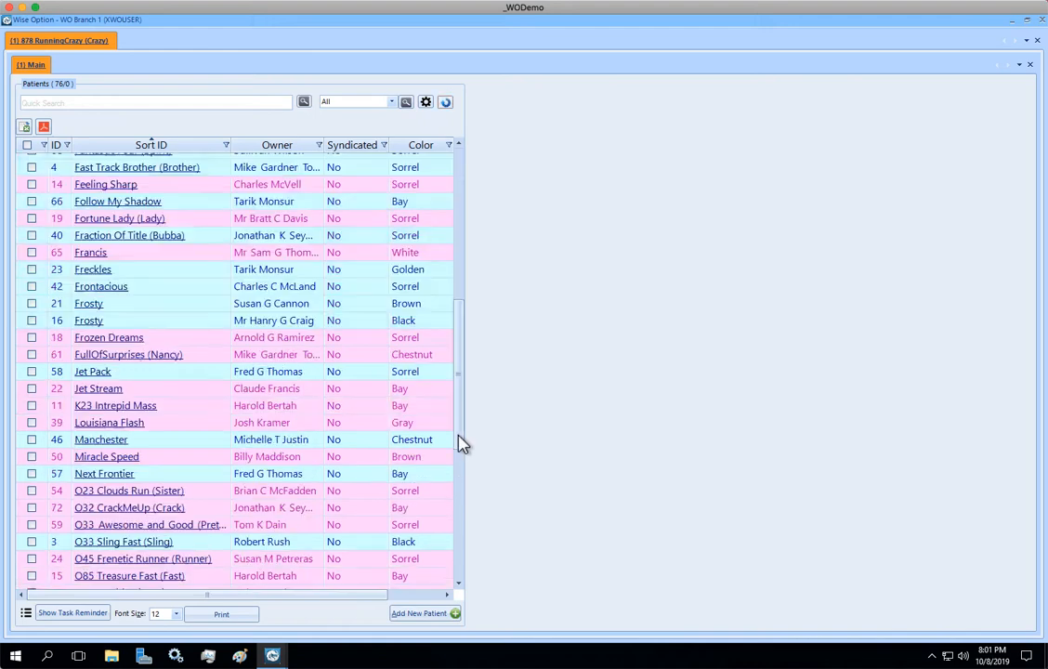
{"action": "left_click", "coordinate": [209, 498]}
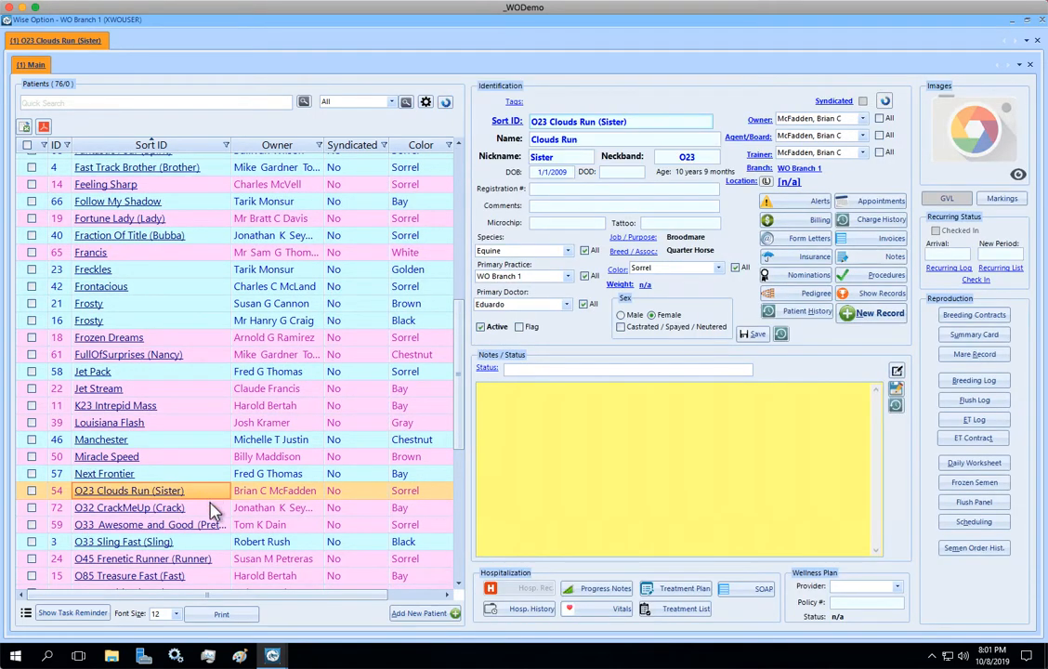
{"action": "left_click", "coordinate": [211, 510]}
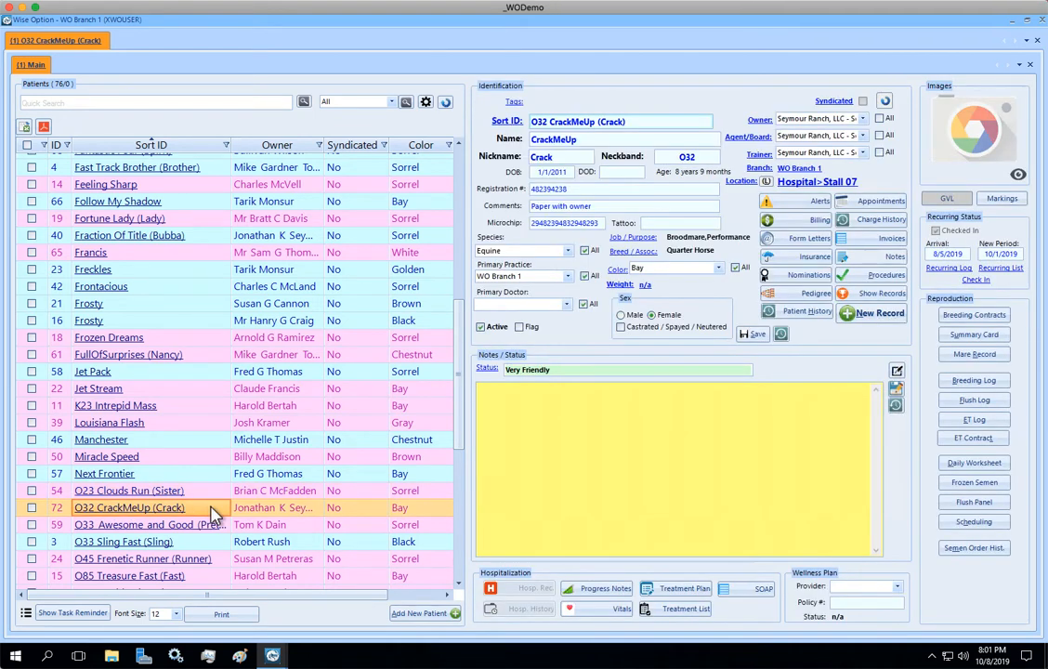
{"action": "left_click", "coordinate": [207, 478]}
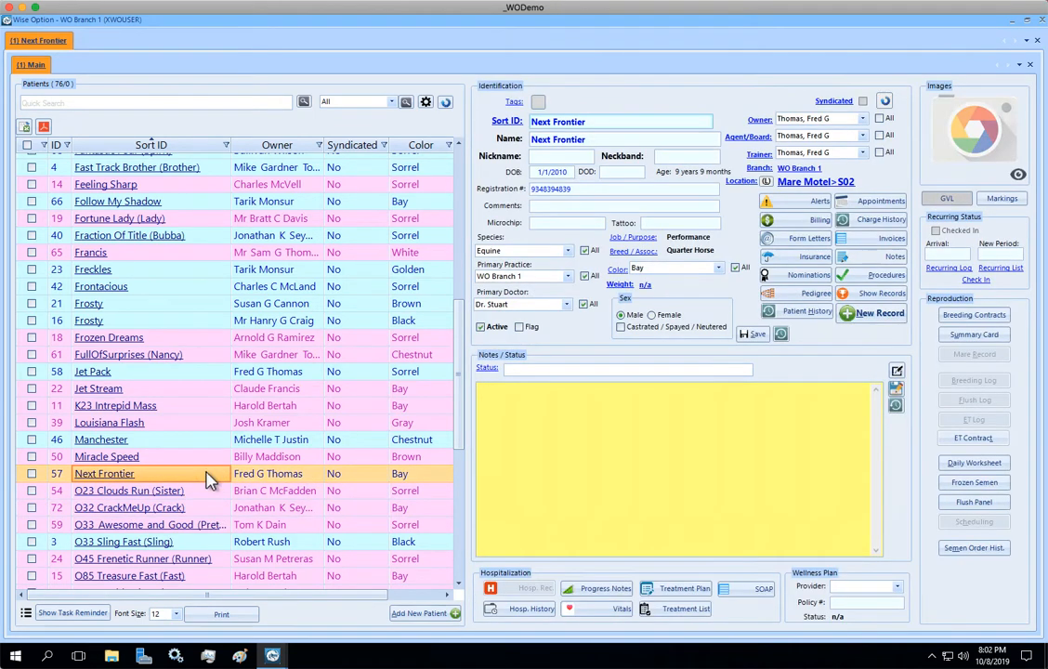
{"action": "left_click", "coordinate": [208, 492]}
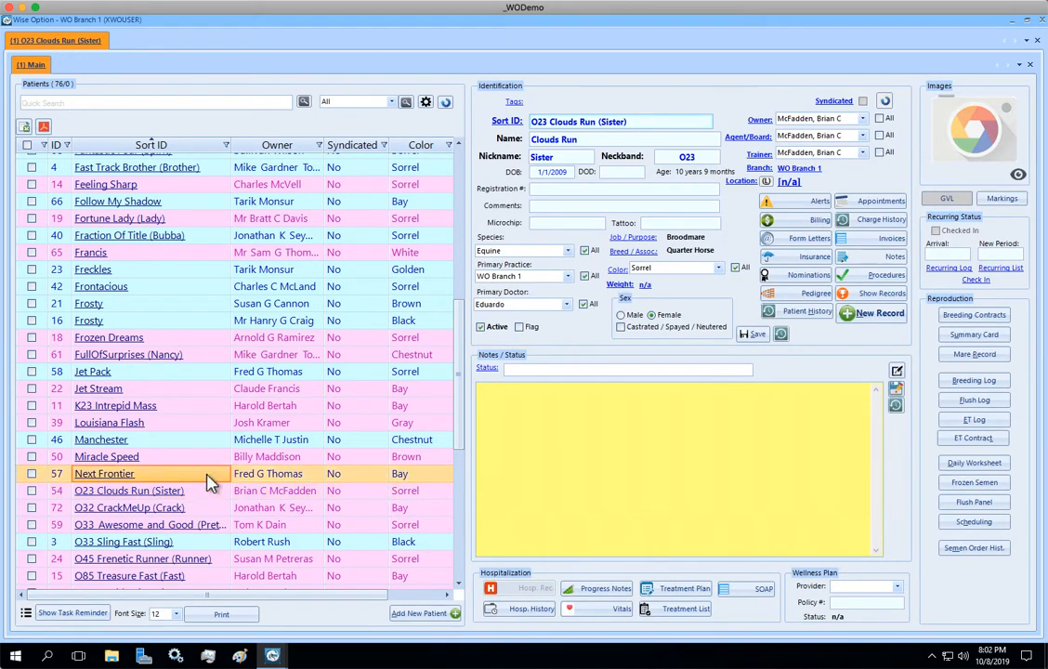
{"action": "left_click", "coordinate": [208, 482]}
{"action": "left_click", "coordinate": [208, 500]}
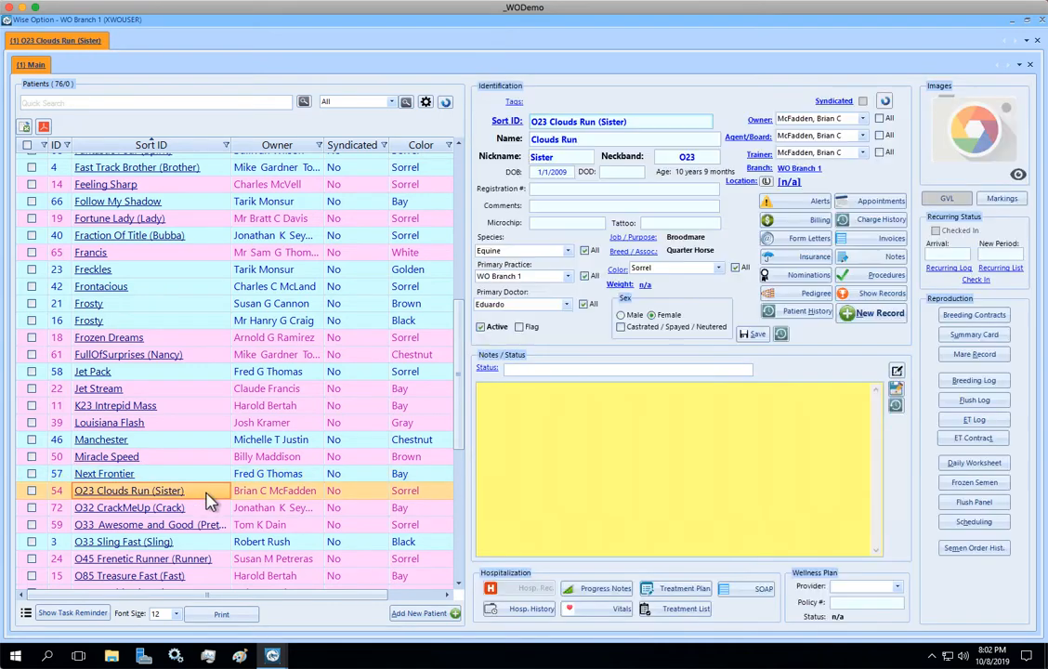
{"action": "left_click", "coordinate": [32, 489]}
{"action": "left_click", "coordinate": [31, 475]}
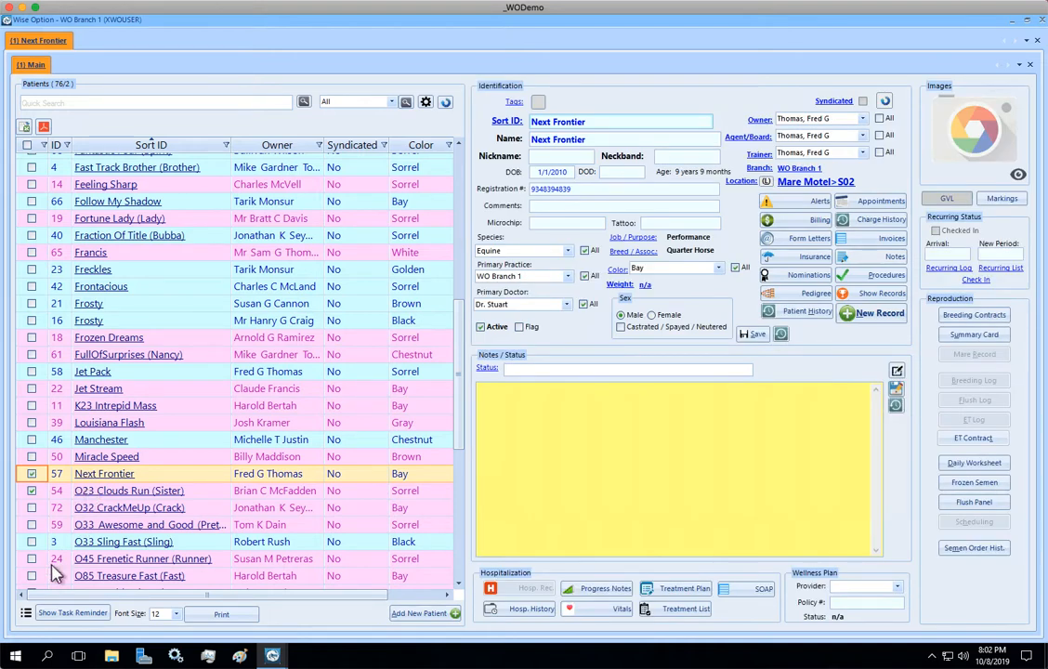
- Start a Recurring Multiple Check-In for the ticked horses using Board - Yearly Resident
{"action": "left_click", "coordinate": [26, 614]}
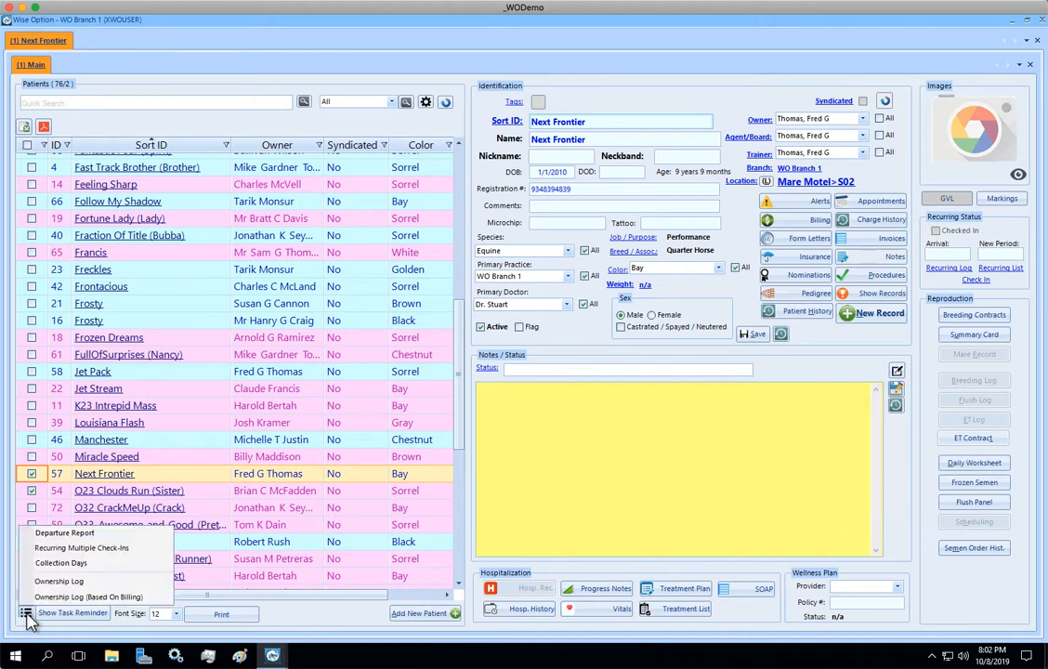
{"action": "left_click", "coordinate": [131, 556]}
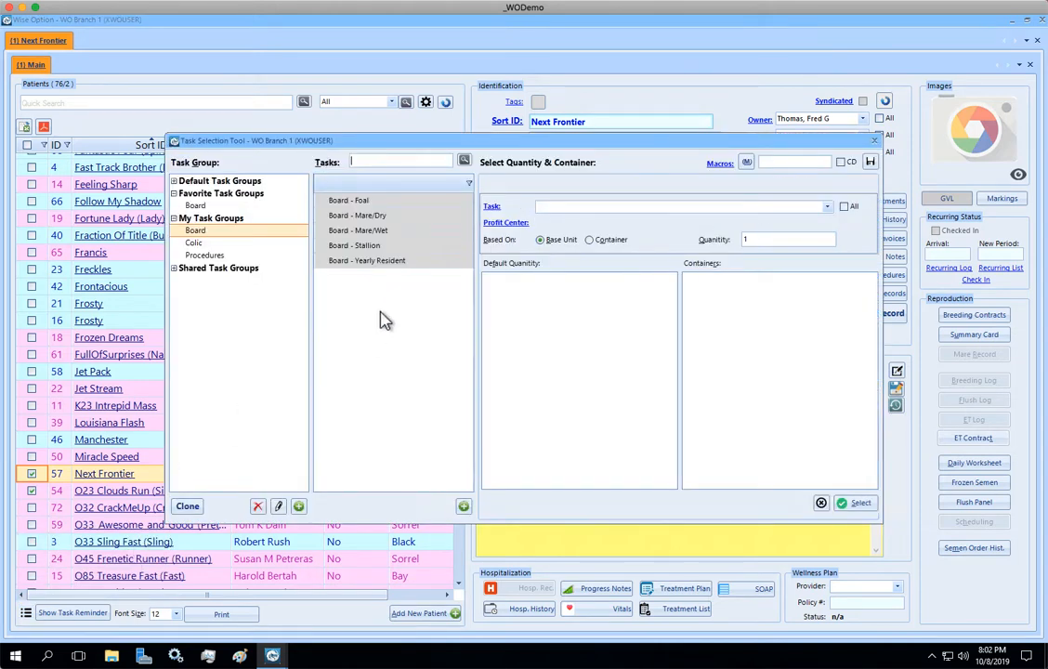
{"action": "left_click", "coordinate": [387, 263]}
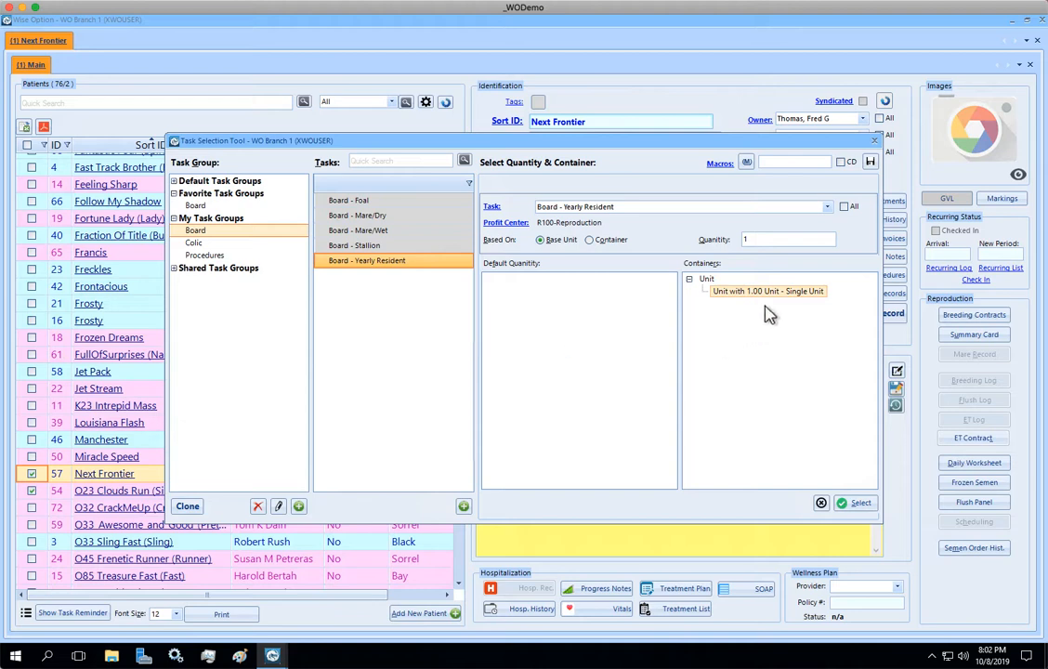
{"action": "left_click", "coordinate": [860, 502]}
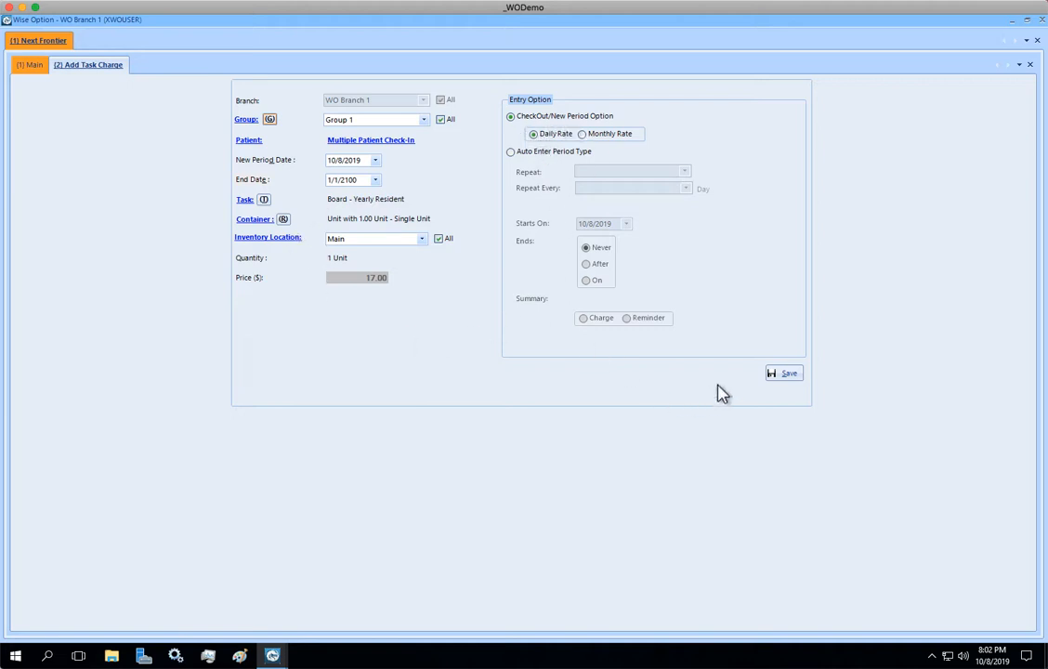
- Save the check-in of both horses, then review Next Frontier's and O23 Clouds Run (Sister)'s records
{"action": "left_click", "coordinate": [779, 373]}
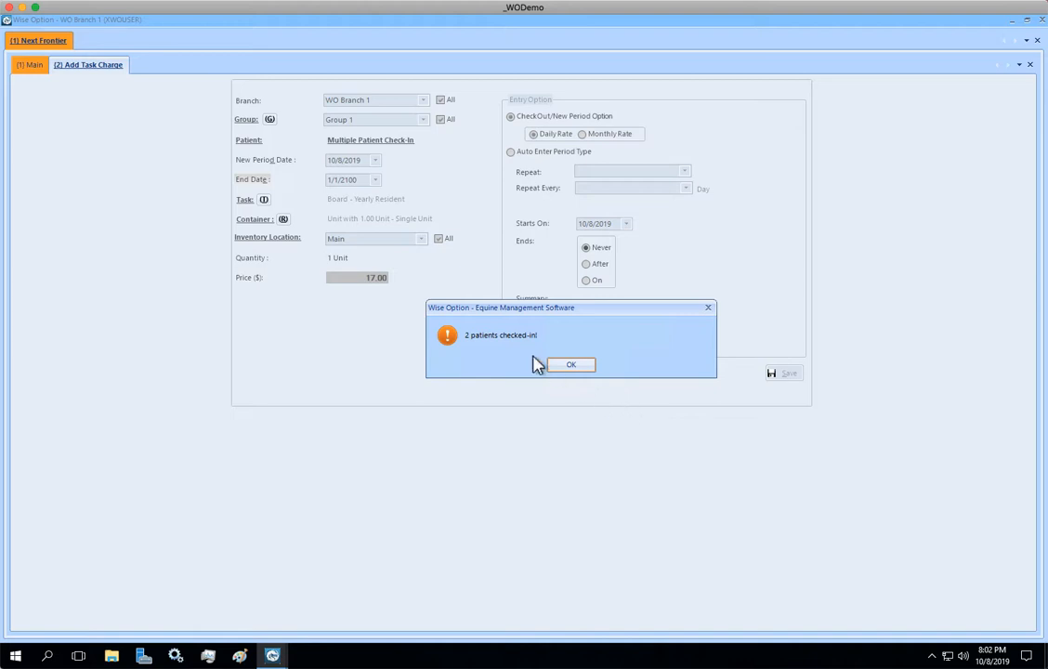
{"action": "left_click", "coordinate": [573, 366]}
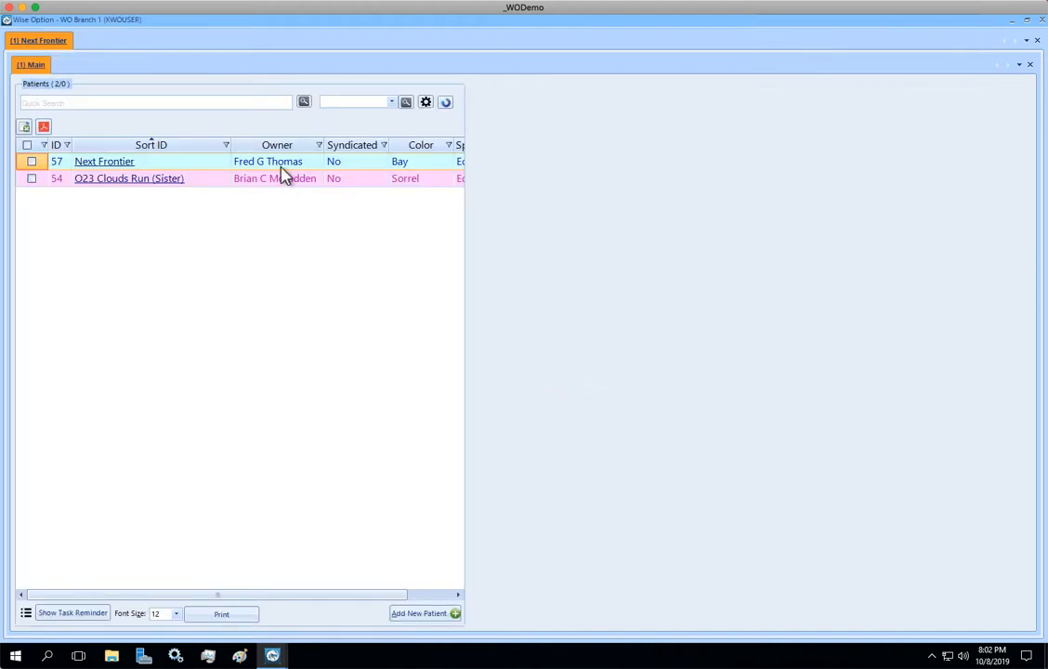
{"action": "double_click", "coordinate": [279, 164]}
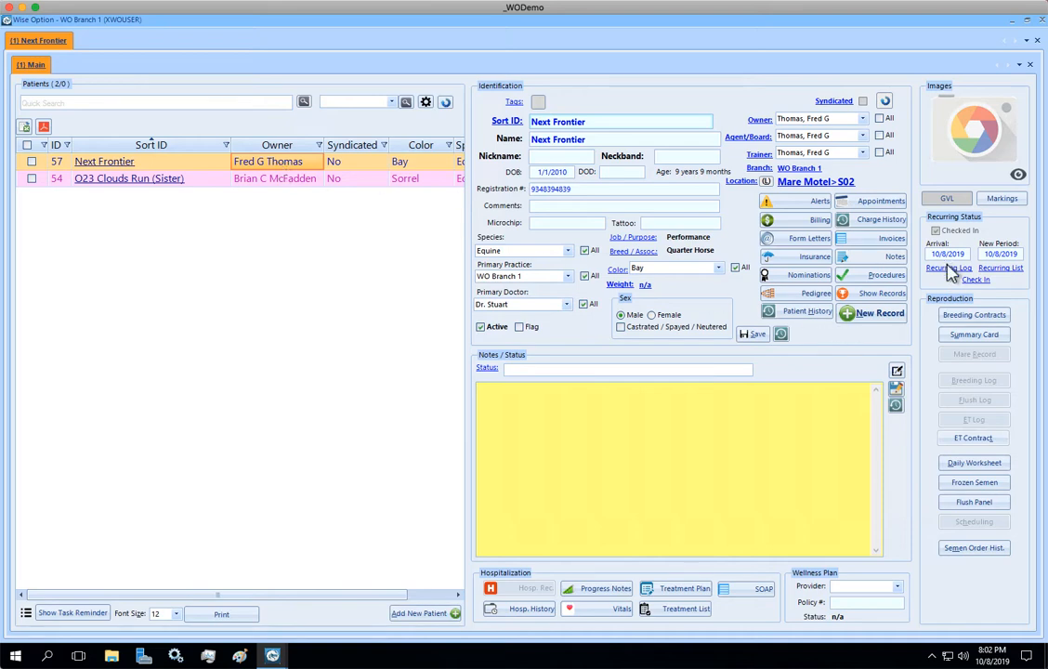
{"action": "double_click", "coordinate": [281, 179]}
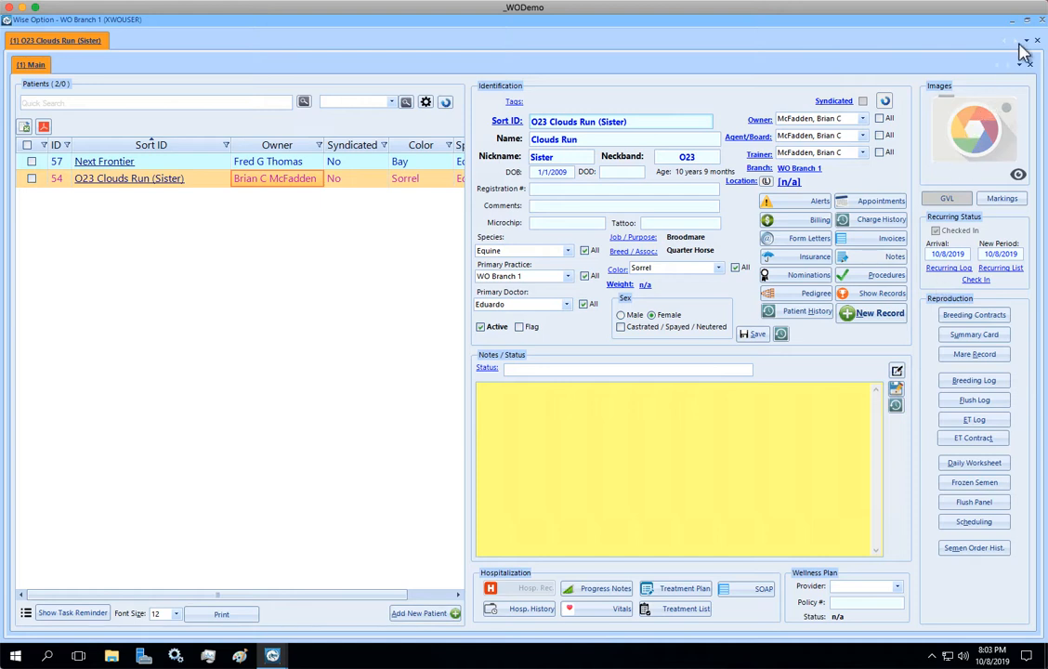
- Close the patient file and bring up the Recurring Task Charge list
{"action": "left_click", "coordinate": [1041, 19]}
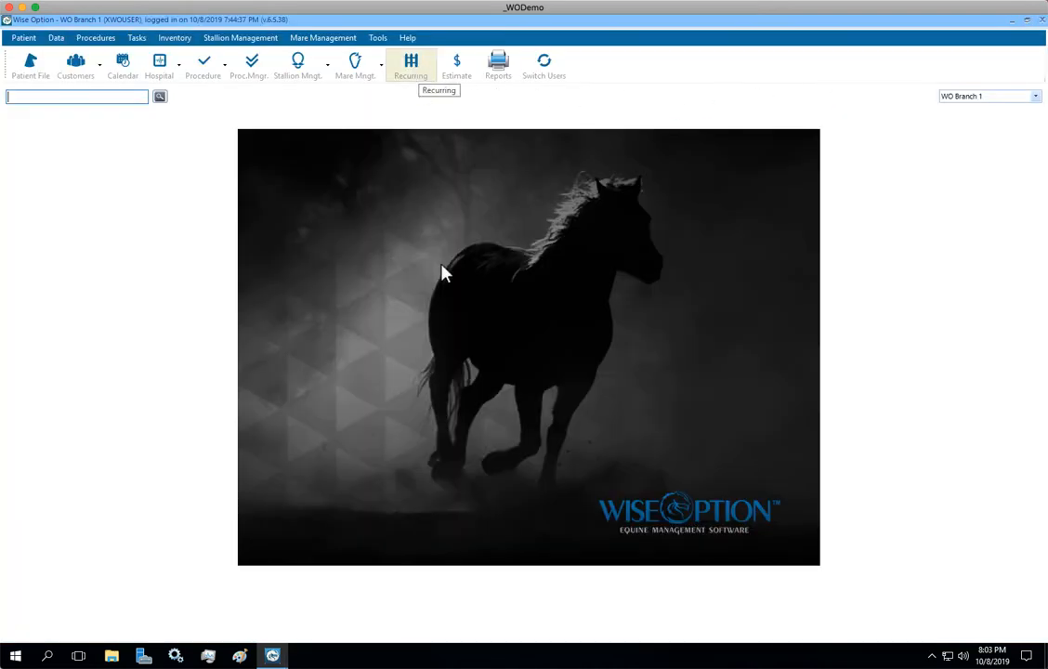
{"action": "left_click", "coordinate": [410, 63]}
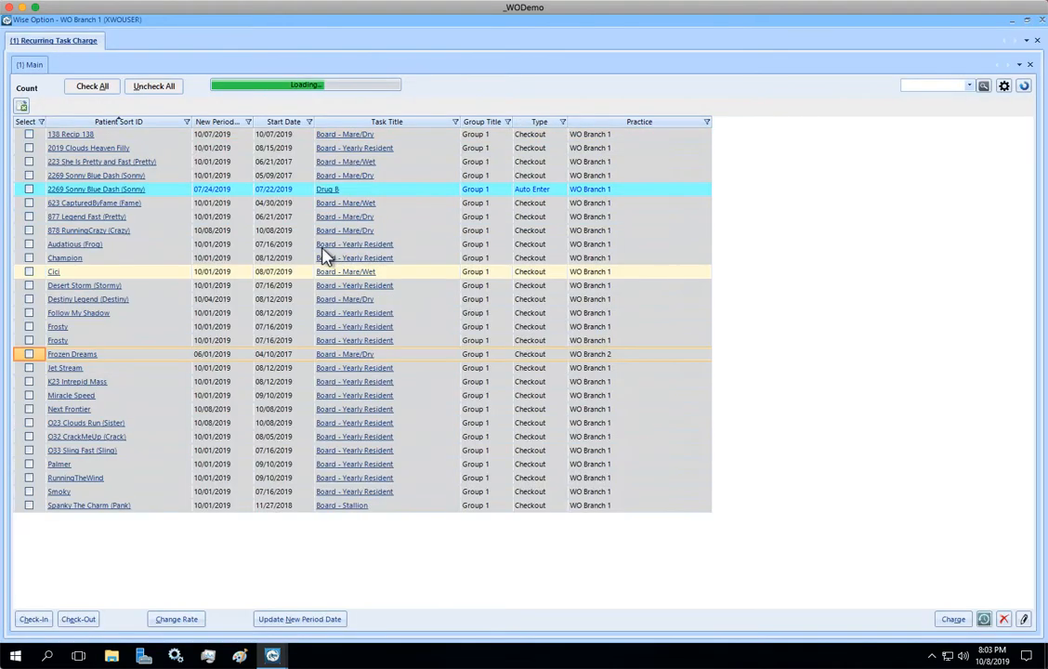